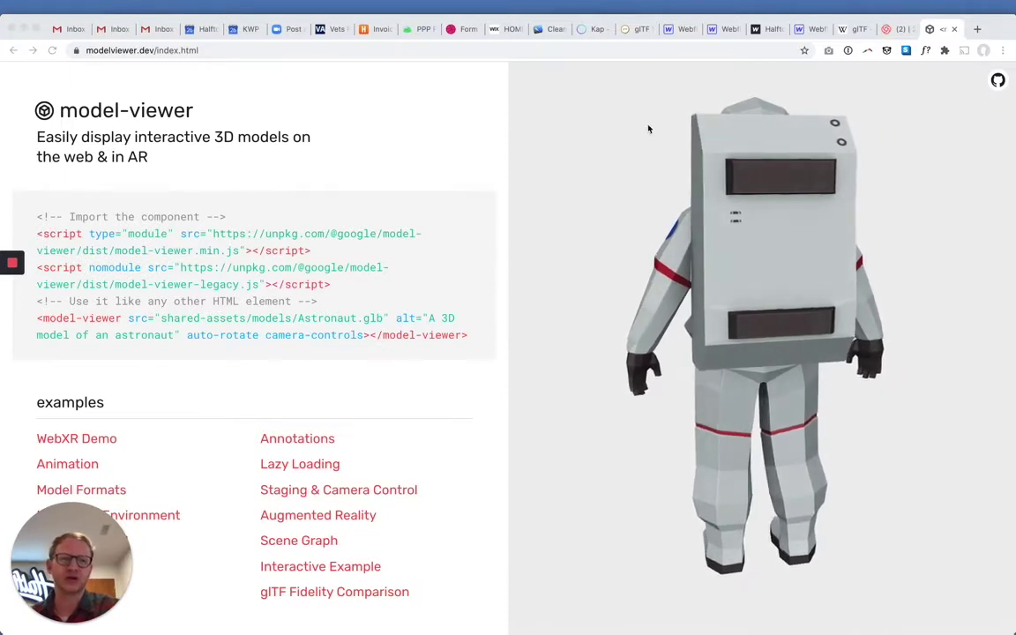
Rotate the Halftone 3D logo to a diagonal angle in the viewer and on the published site.
{"action": "left_click", "coordinate": [633, 29]}
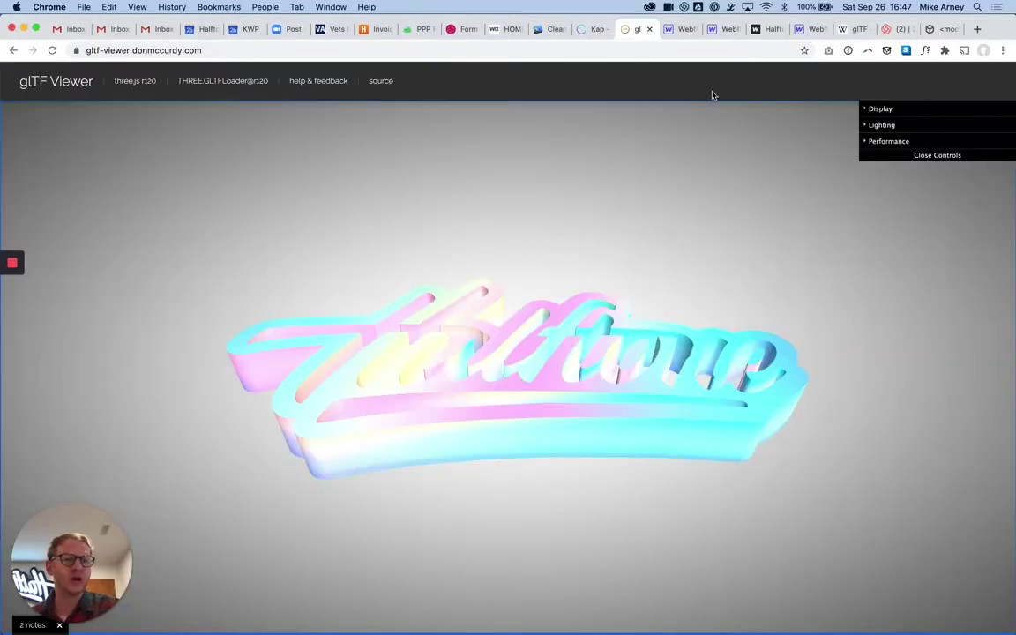
{"action": "left_click", "coordinate": [775, 29]}
{"action": "left_click_drag", "start_coordinate": [637, 421], "coordinate": [607, 545]}
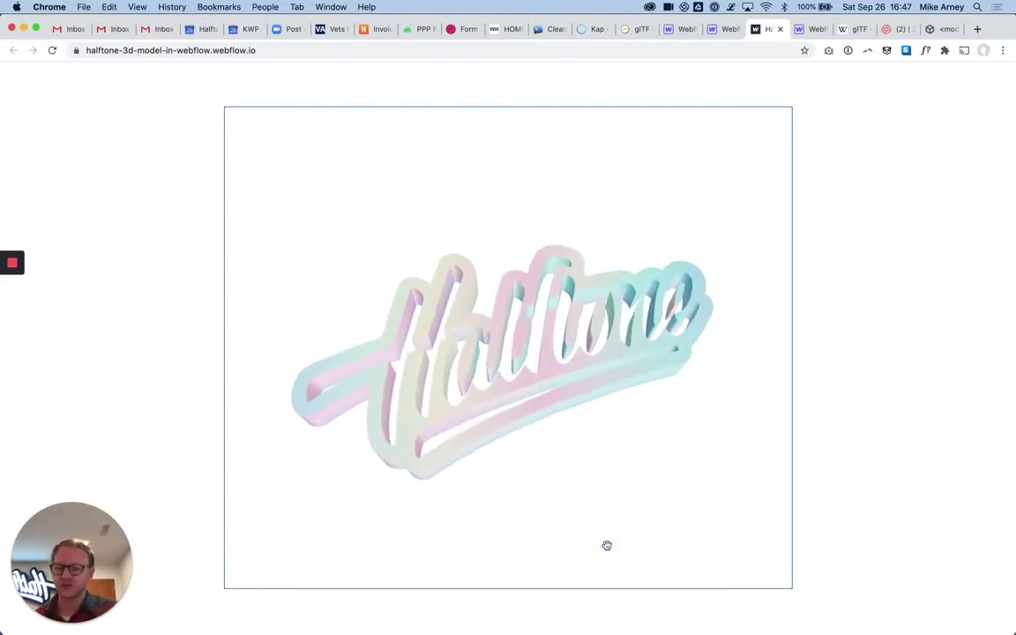
{"action": "left_click_drag", "start_coordinate": [506, 382], "coordinate": [484, 378]}
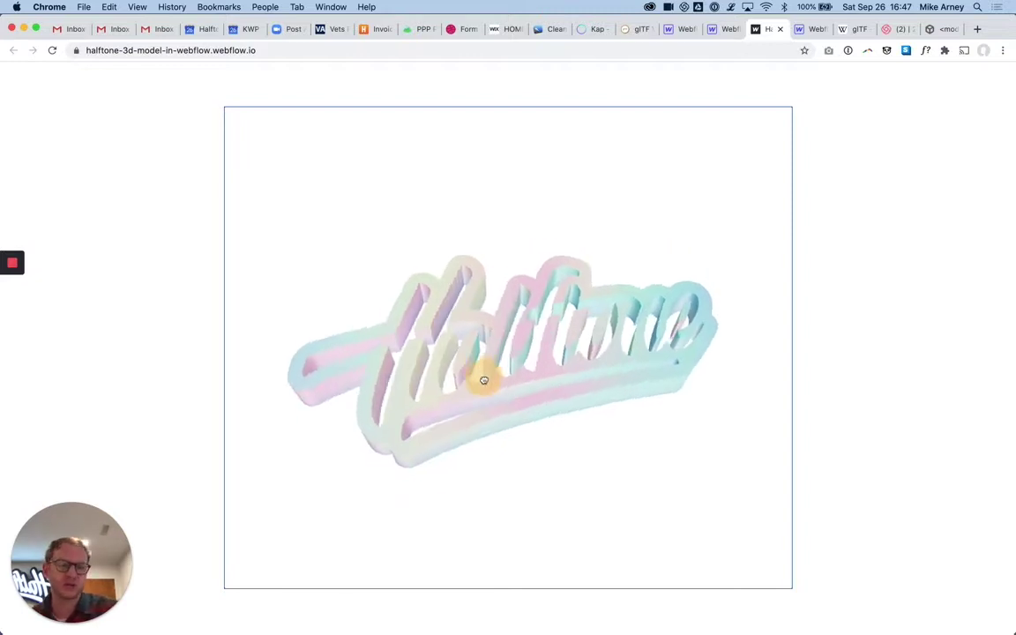
{"action": "left_click", "coordinate": [807, 326]}
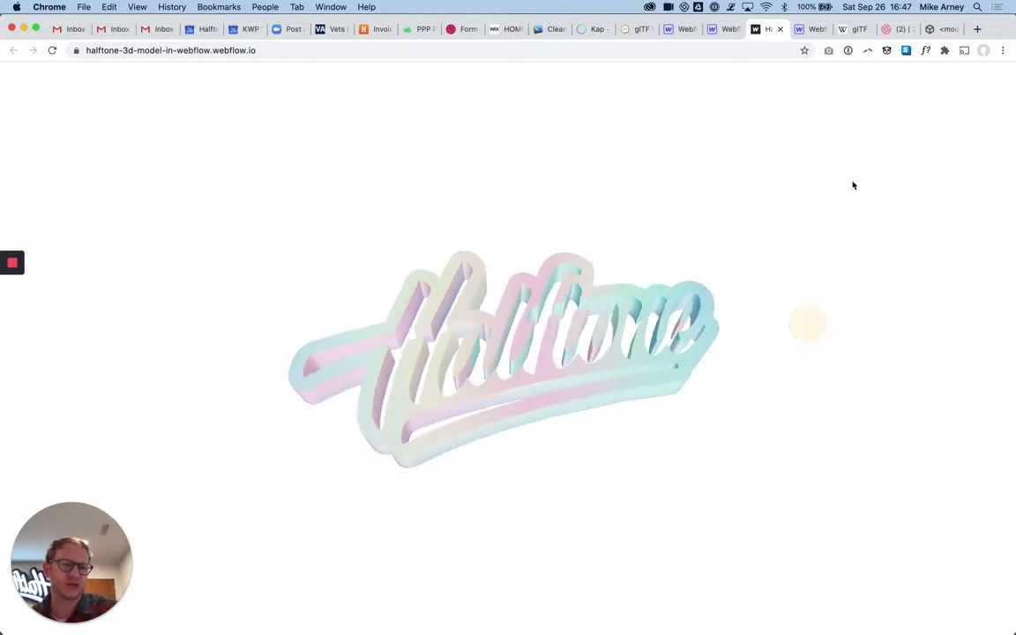
Turn the astronaut model toward the right on the model-viewer page.
{"action": "left_click", "coordinate": [942, 28]}
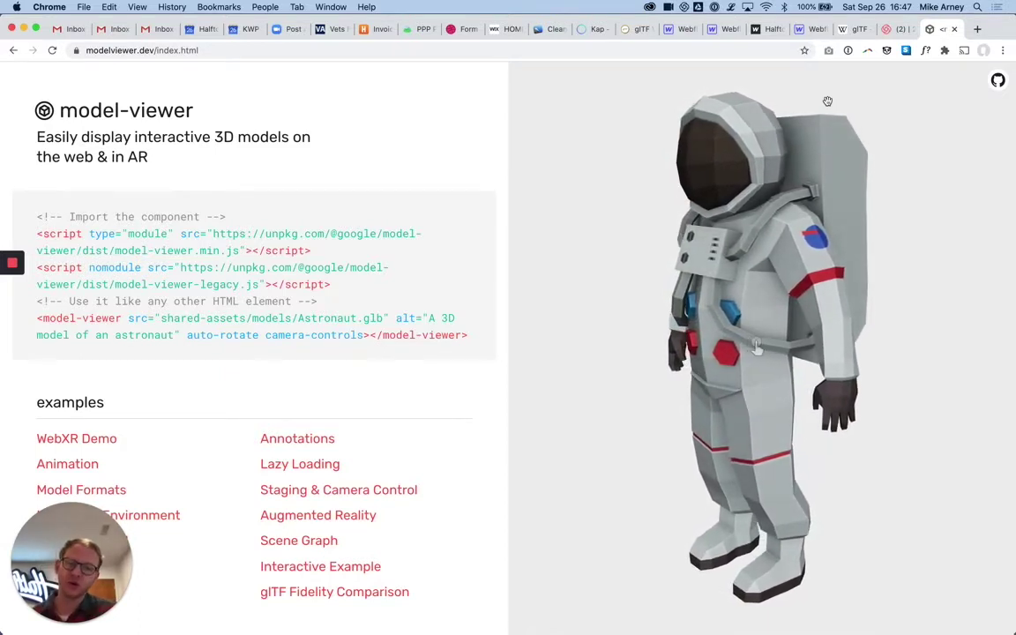
{"action": "left_click_drag", "start_coordinate": [757, 347], "coordinate": [787, 347]}
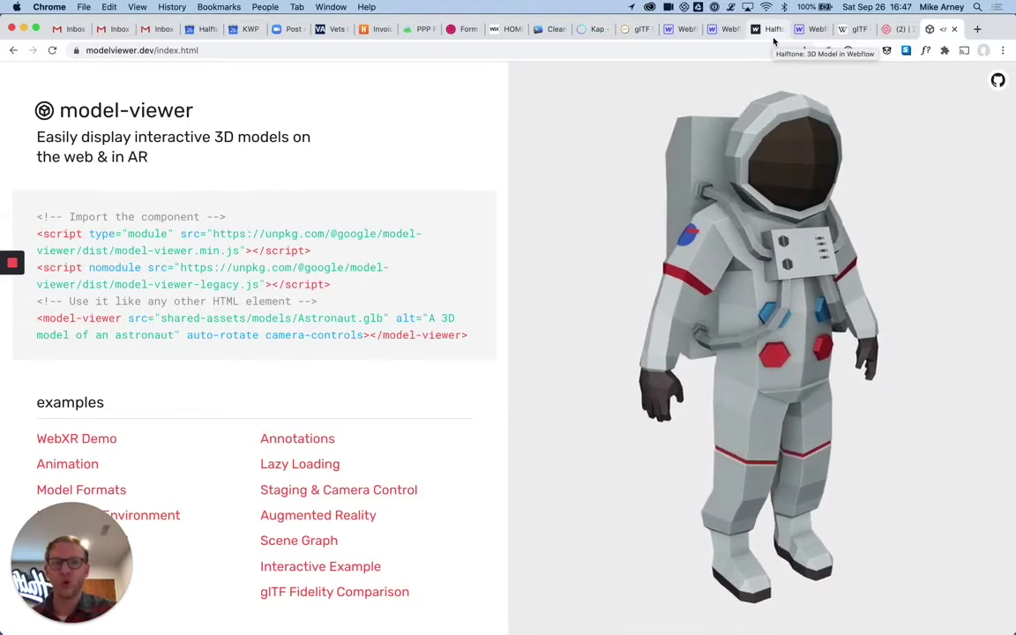
{"action": "left_click", "coordinate": [854, 29]}
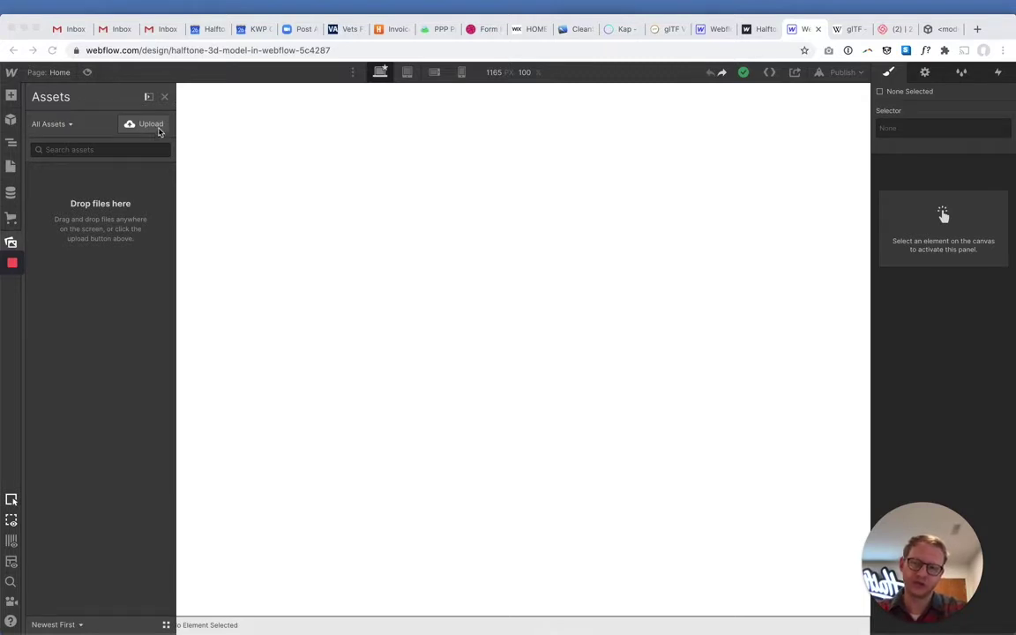
Try uploading logov03c.glb to Webflow's assets, find it greyed out, and switch to Finder.
{"action": "left_click", "coordinate": [157, 128]}
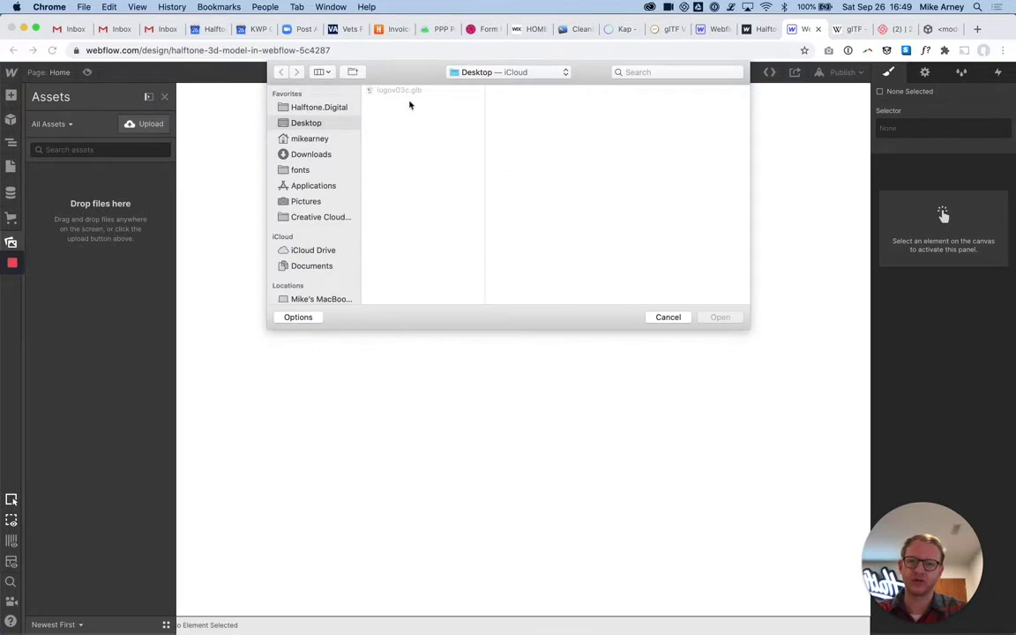
{"action": "left_click", "coordinate": [405, 92]}
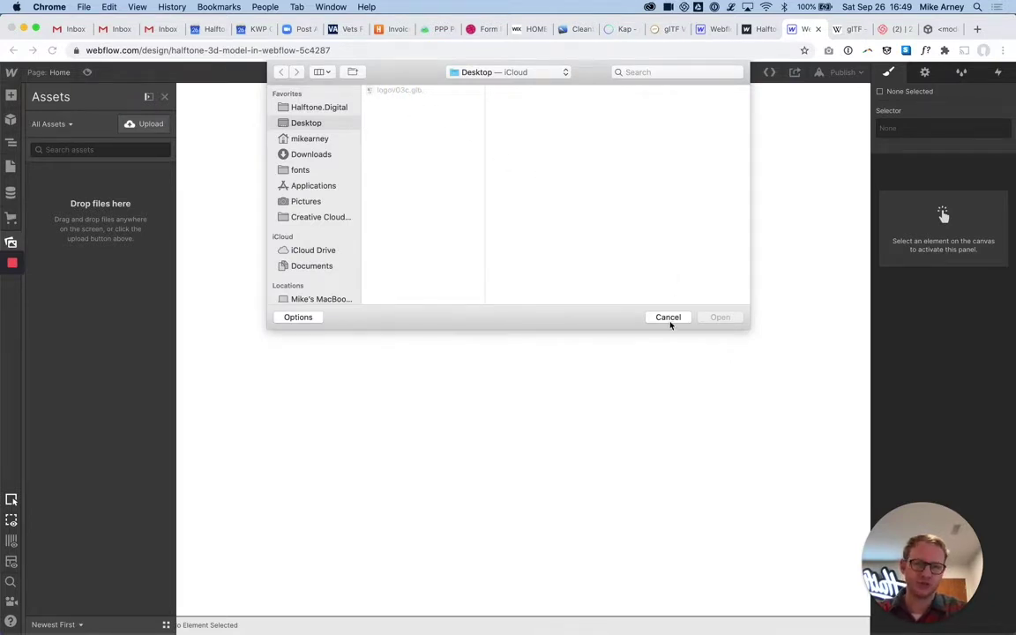
{"action": "key", "text": "super+Tab"}
{"action": "key", "text": "super+Tab"}
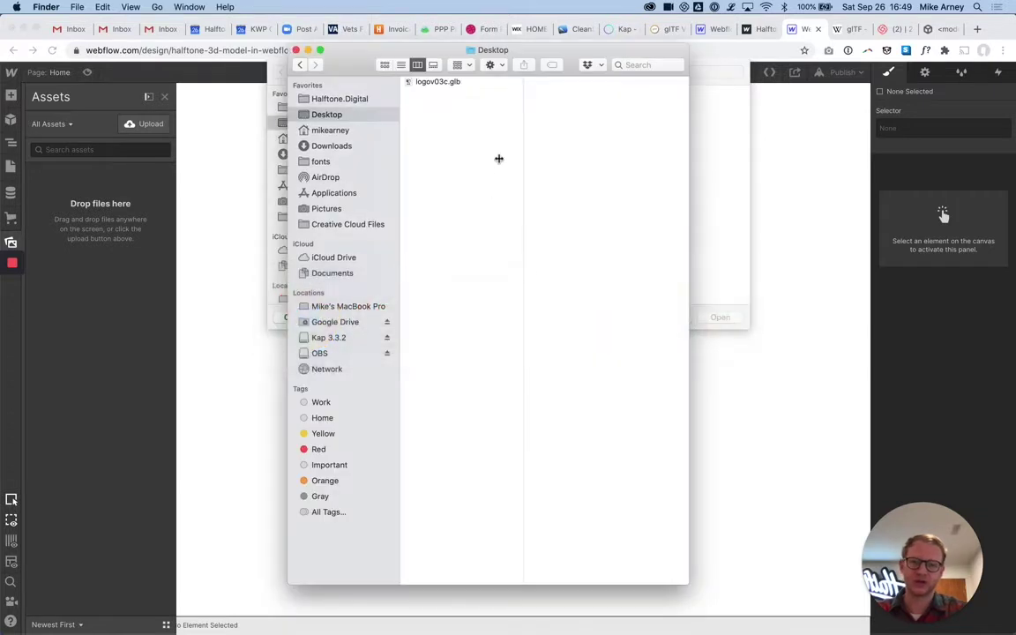
Rename logov03c.glb to logov03c.glb.txt in Finder, accepting the .txt extension.
{"action": "left_click", "coordinate": [438, 82]}
{"action": "left_click", "coordinate": [439, 82]}
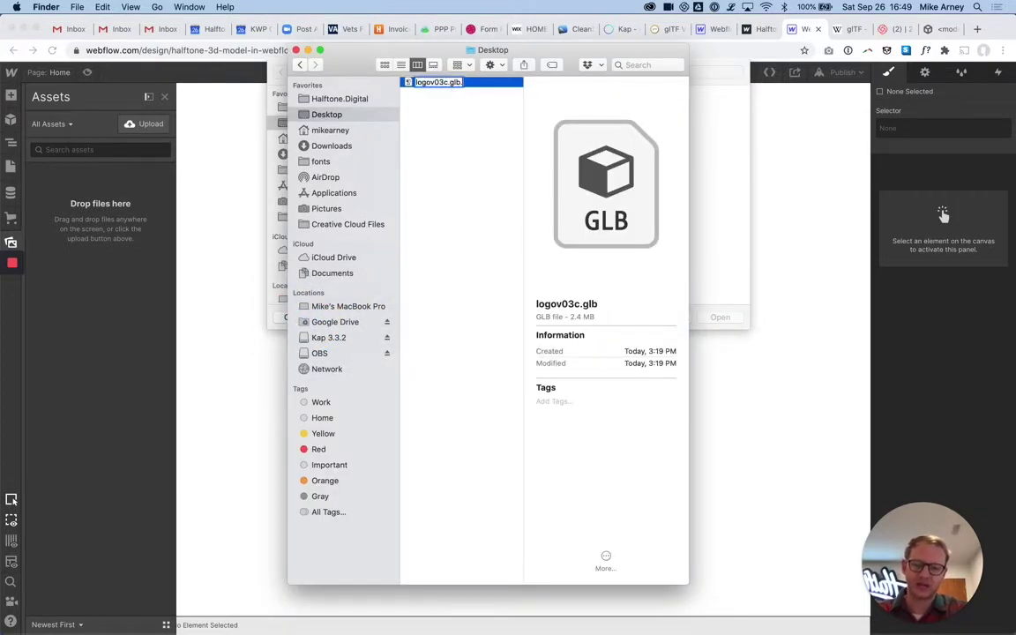
{"action": "key", "text": "Return"}
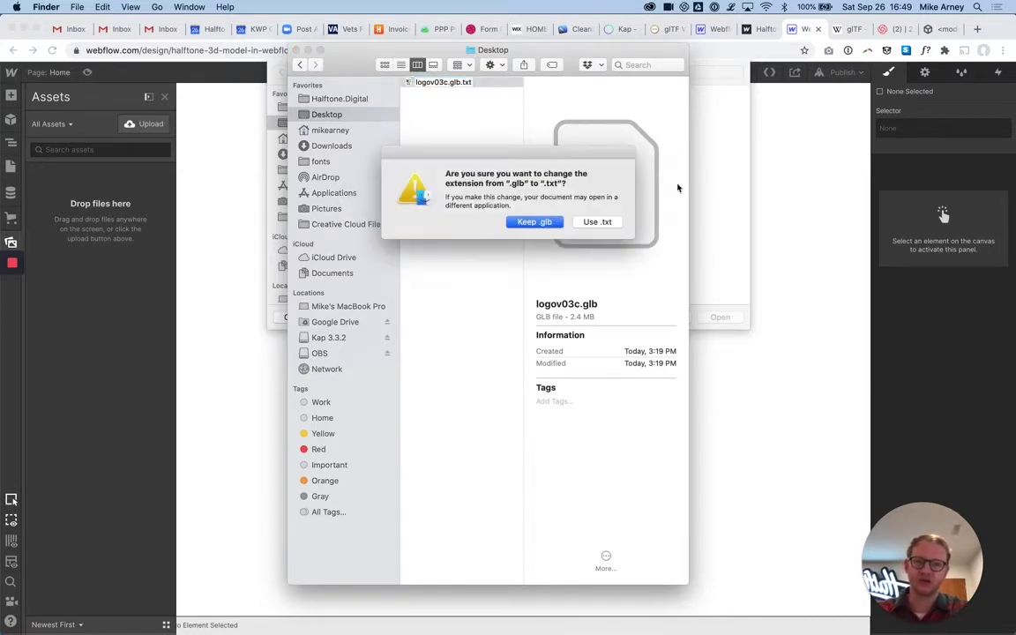
{"action": "left_click", "coordinate": [557, 202]}
{"action": "key", "text": "super+Tab"}
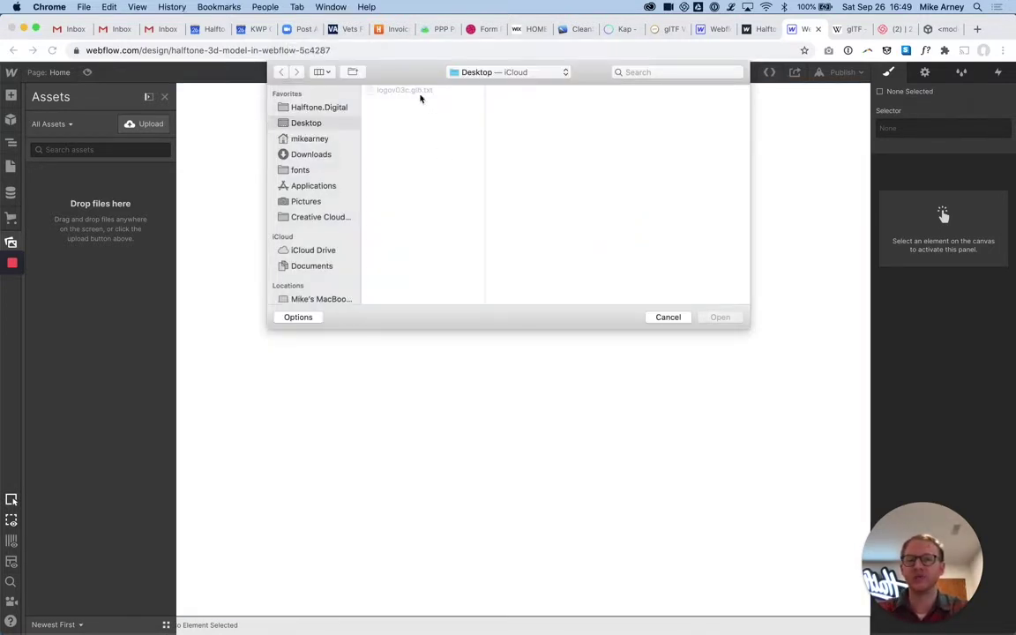
Upload logov03c.glb.txt from a fresh file picker as the project's first asset.
{"action": "left_click", "coordinate": [668, 318]}
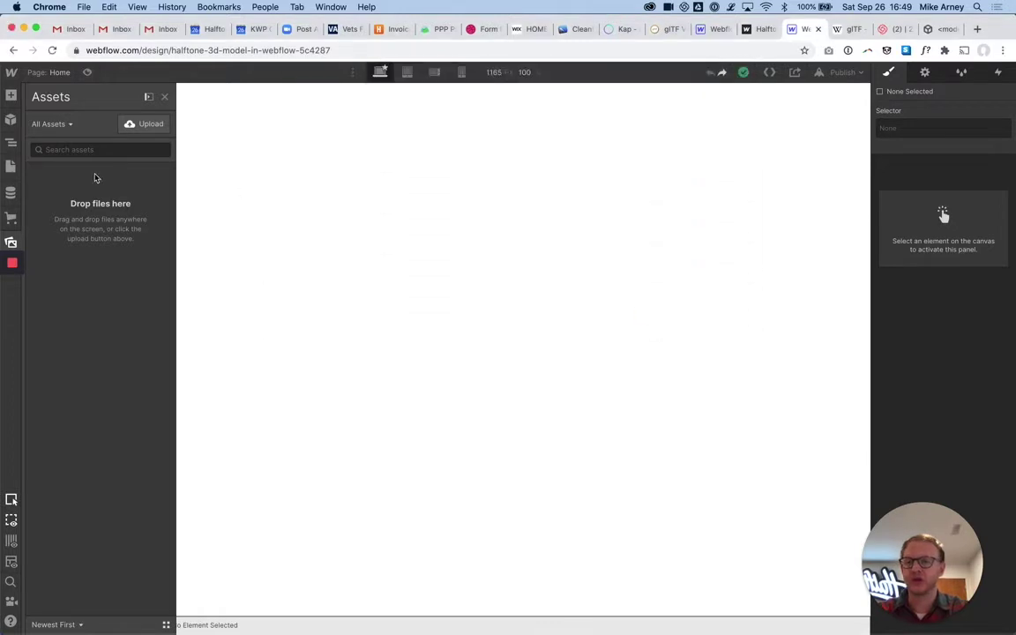
{"action": "left_click", "coordinate": [146, 127]}
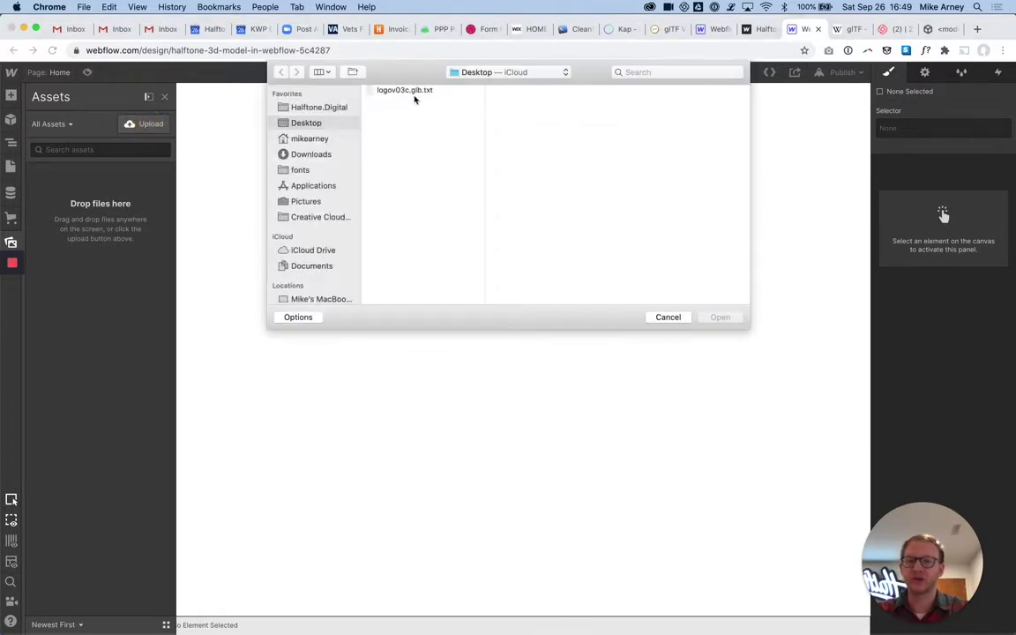
{"action": "left_click", "coordinate": [419, 92]}
{"action": "left_click", "coordinate": [721, 318]}
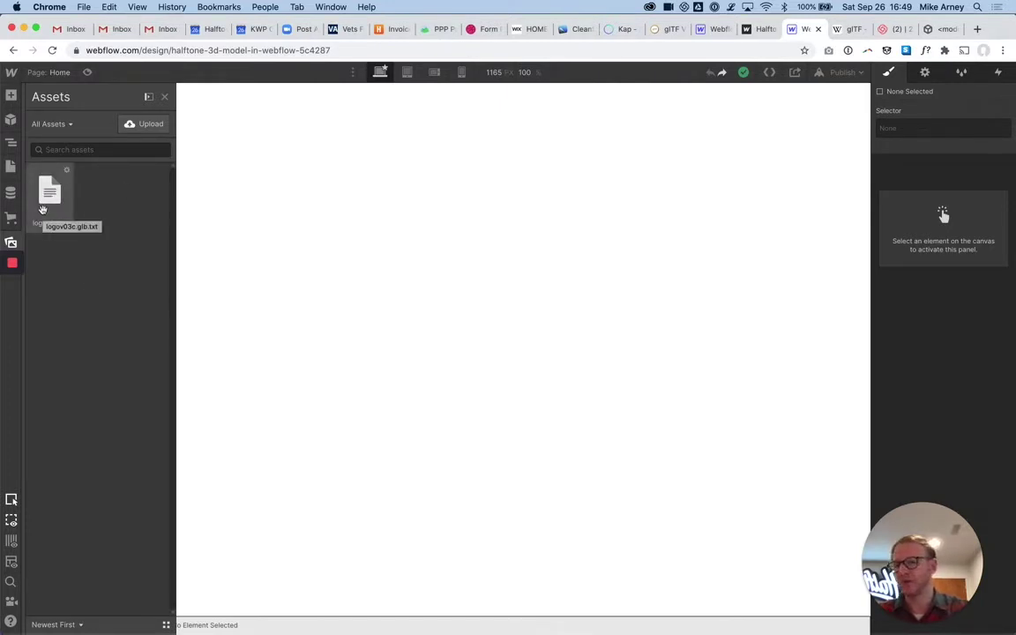
{"action": "mouse_move", "coordinate": [3, 283]}
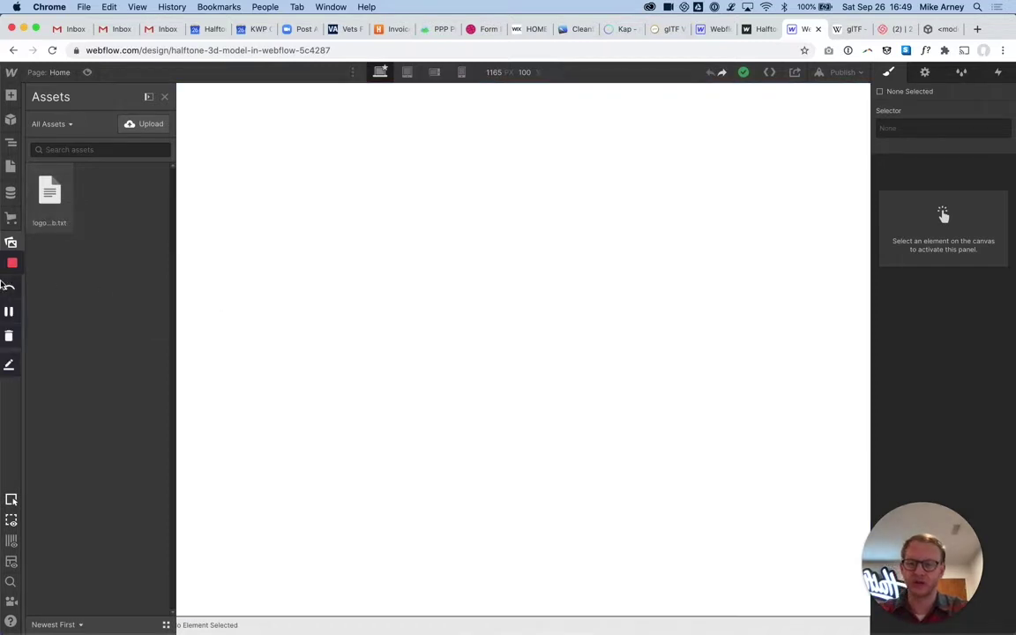
Add a Container with 100 VH height and a flex layout.
{"action": "left_click", "coordinate": [10, 97]}
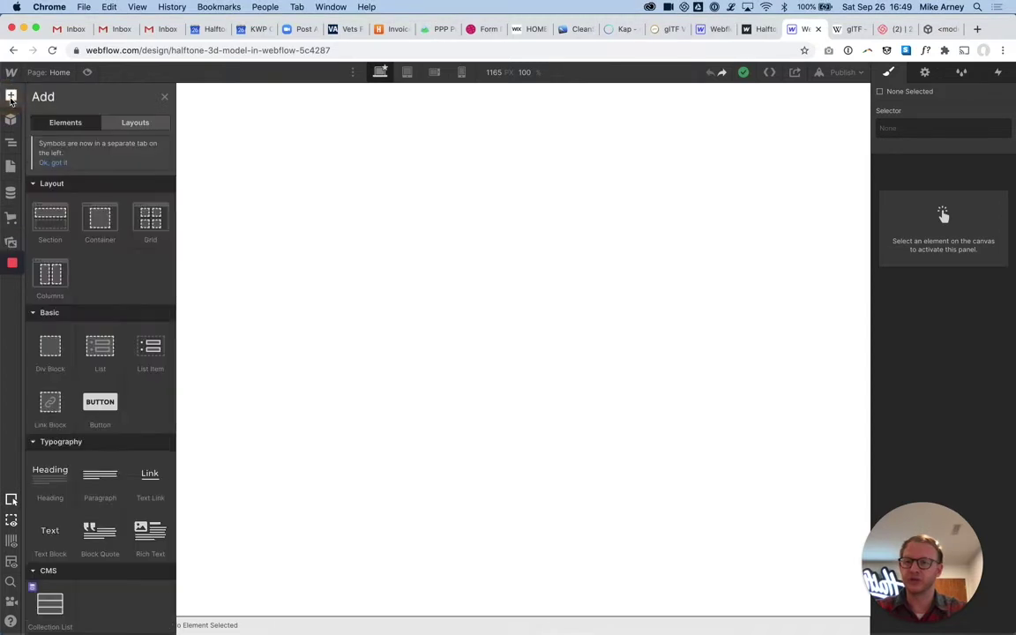
{"action": "left_click", "coordinate": [106, 222]}
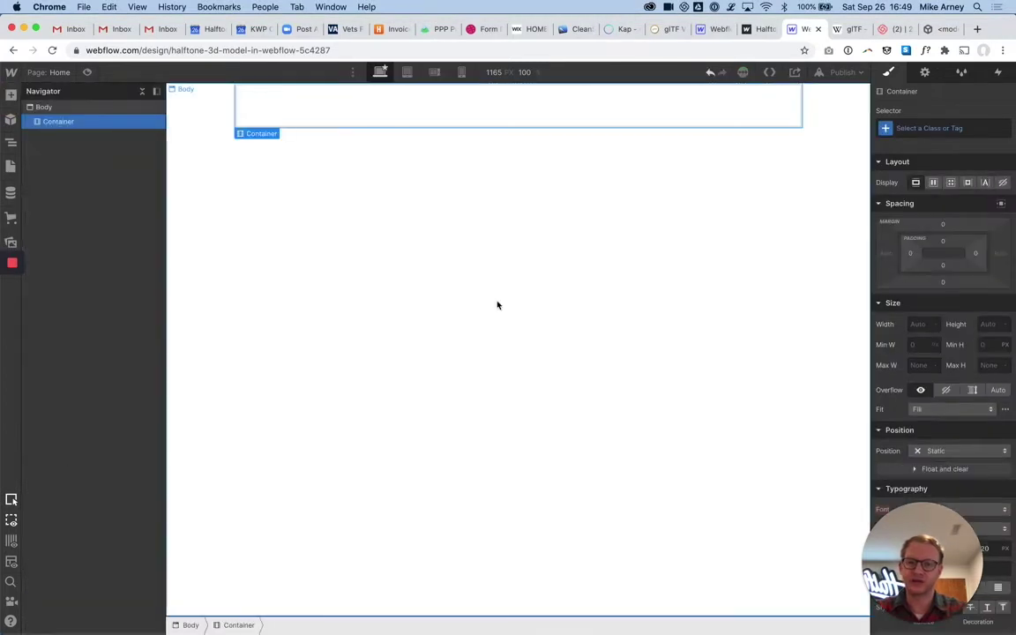
{"action": "left_click", "coordinate": [989, 326]}
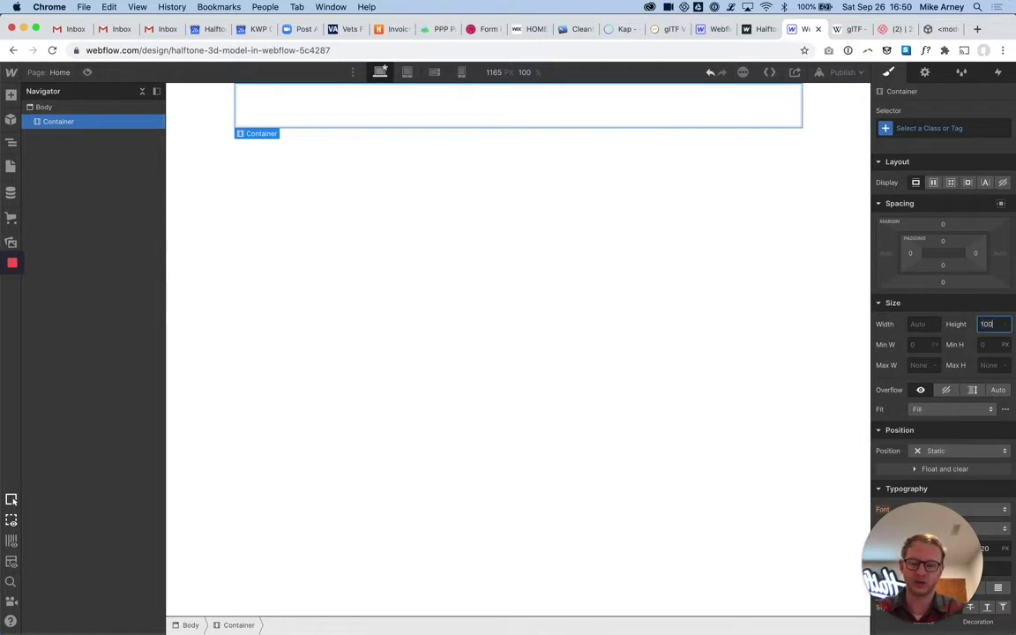
{"action": "key", "text": "Return"}
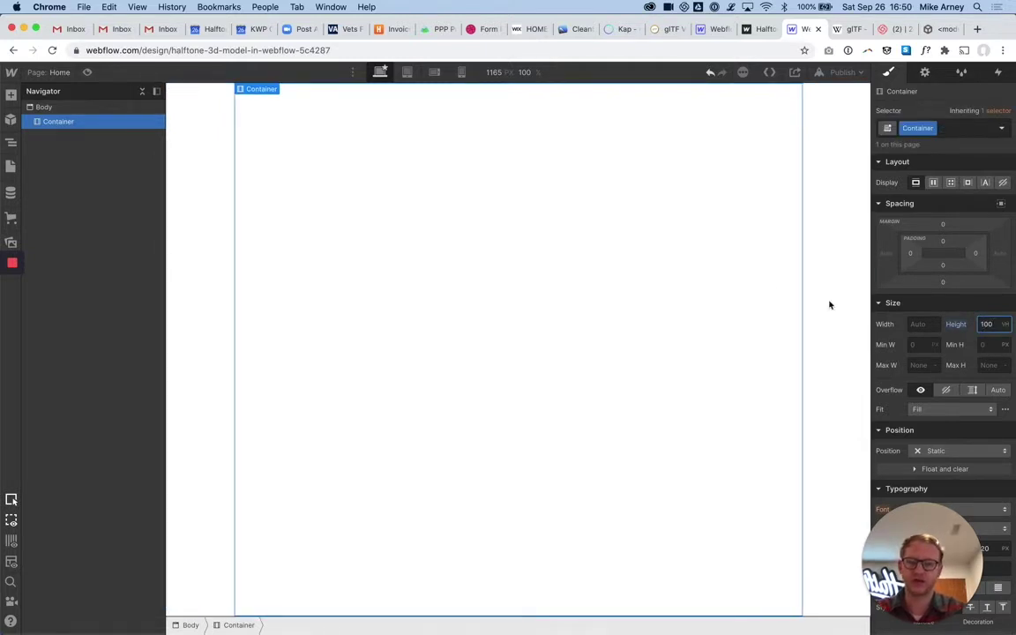
{"action": "left_click", "coordinate": [936, 185]}
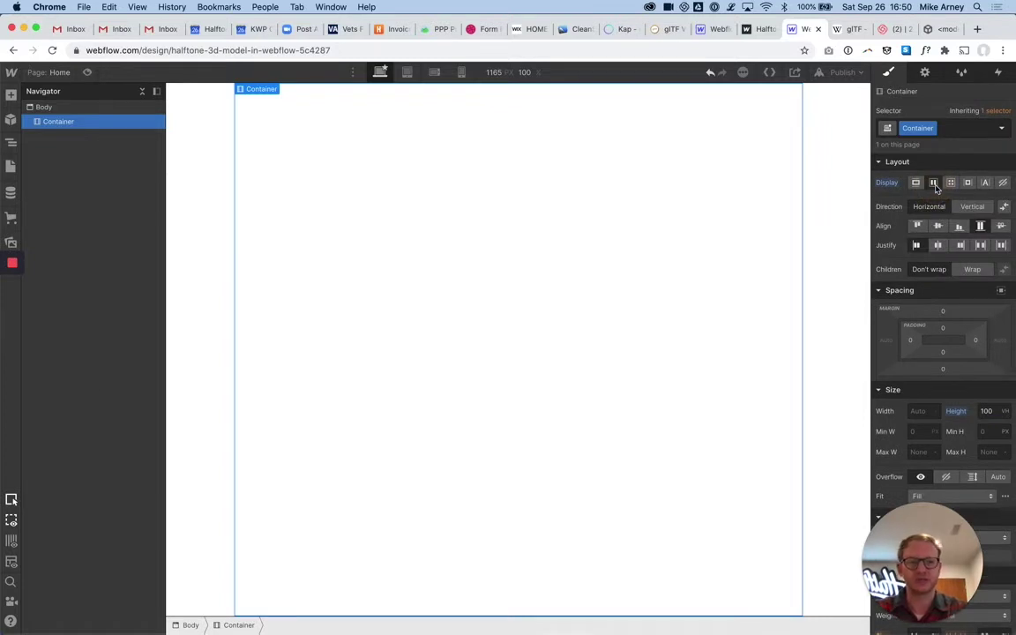
Place a Div Block in the Container and center it vertically and horizontally.
{"action": "left_click", "coordinate": [11, 97]}
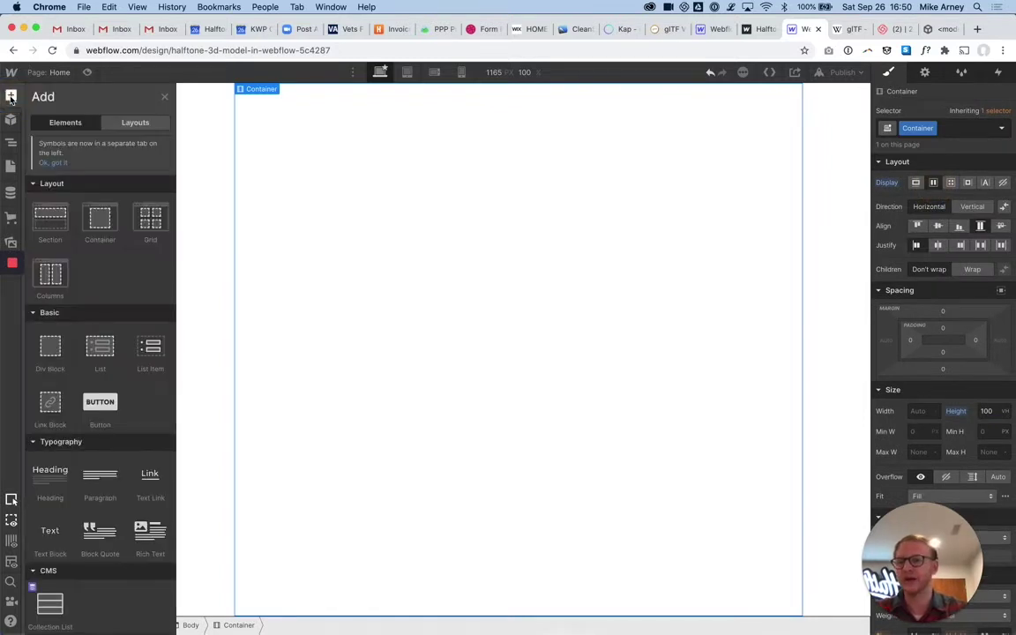
{"action": "left_click_drag", "start_coordinate": [50, 349], "coordinate": [618, 267]}
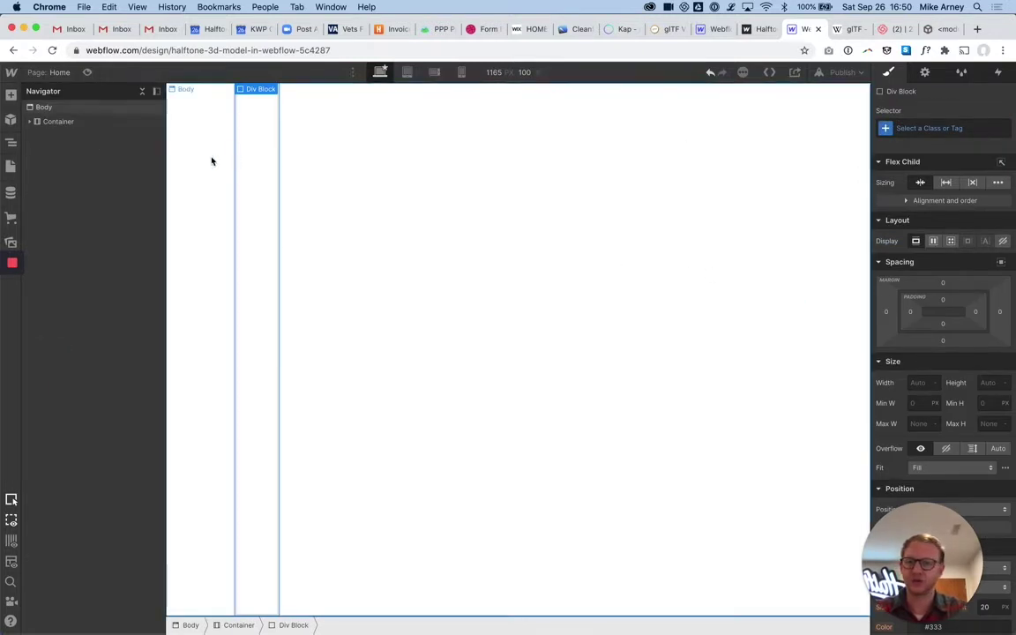
{"action": "left_click", "coordinate": [65, 123]}
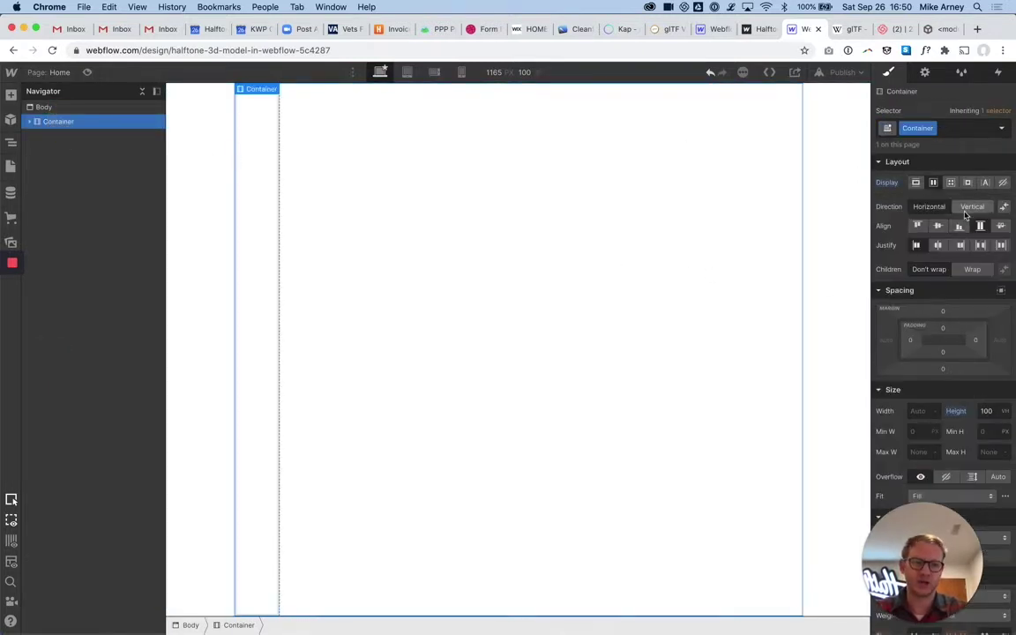
{"action": "left_click", "coordinate": [939, 227]}
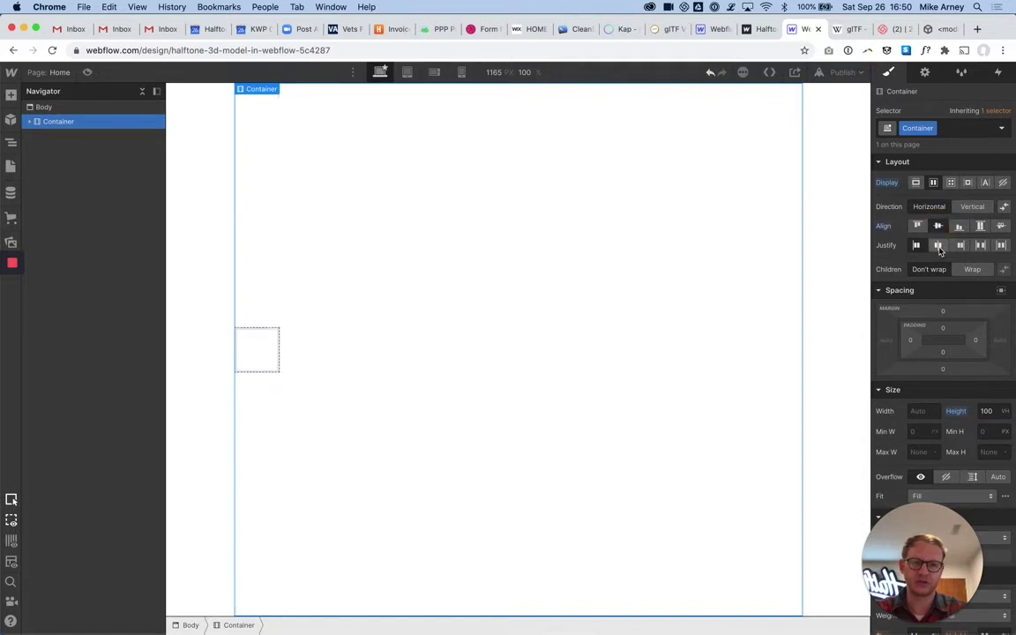
{"action": "left_click", "coordinate": [939, 246]}
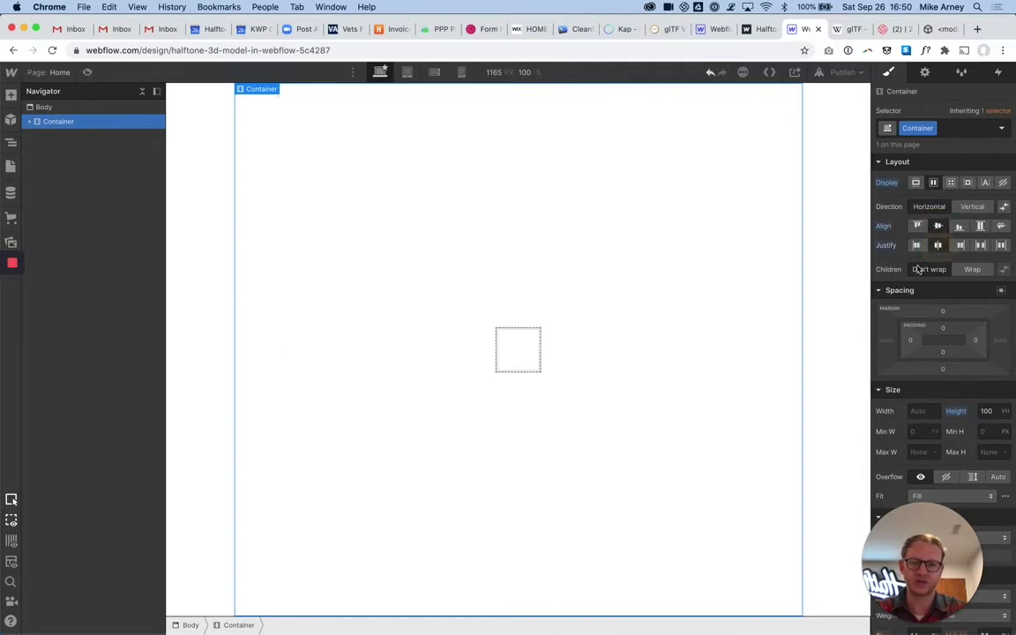
{"action": "left_click", "coordinate": [536, 375]}
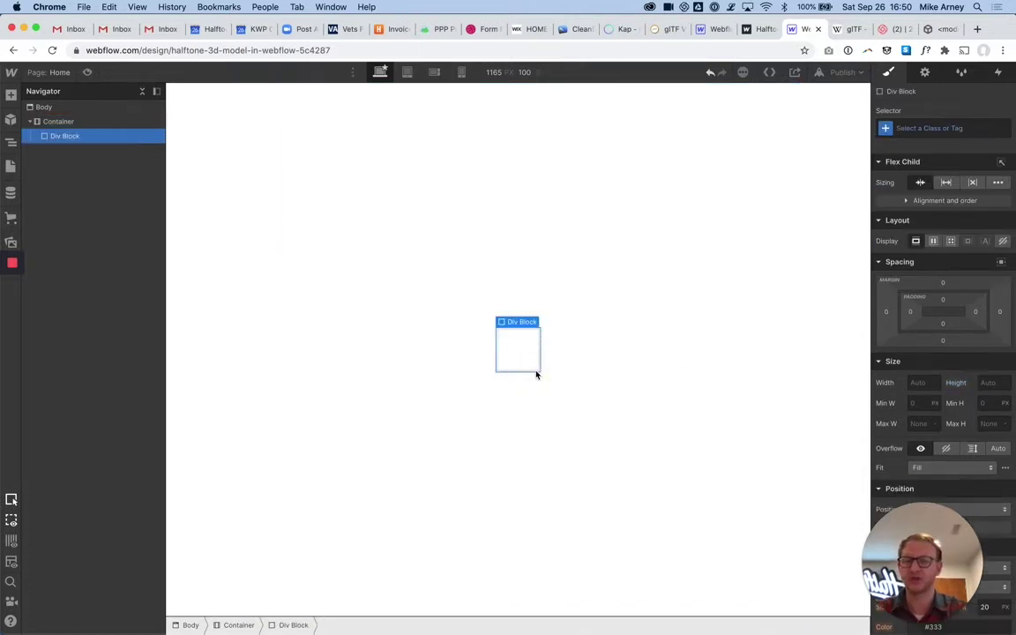
Drop an empty HTML Embed into the Div Block and save and close its editor.
{"action": "left_click", "coordinate": [10, 95]}
{"action": "scroll", "coordinate": [84, 467], "scroll_direction": "down", "scroll_amount": 10}
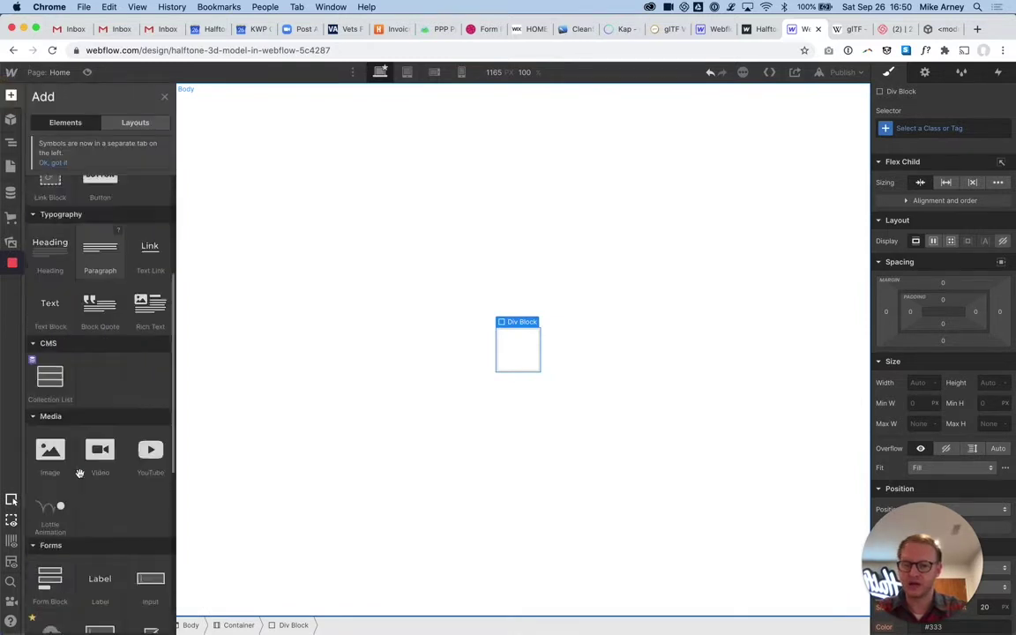
{"action": "left_click", "coordinate": [147, 438]}
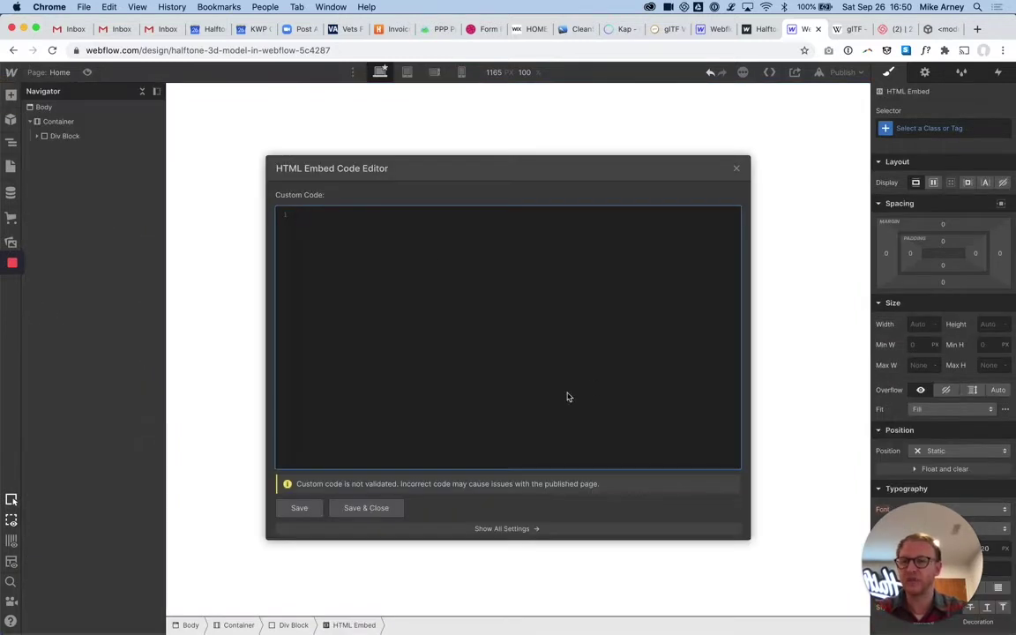
{"action": "left_click", "coordinate": [299, 508]}
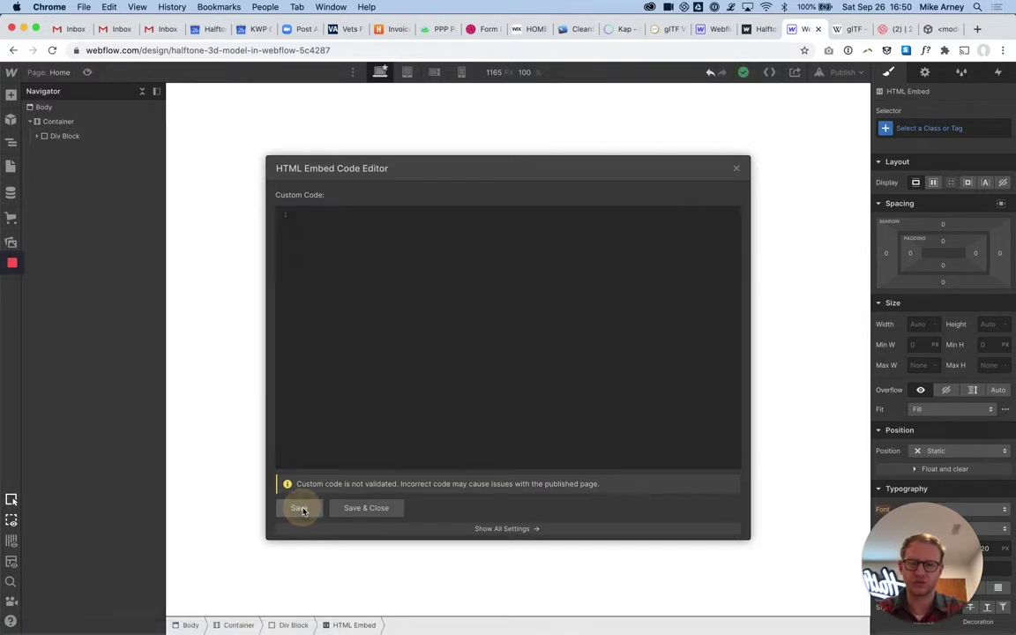
{"action": "left_click", "coordinate": [360, 508]}
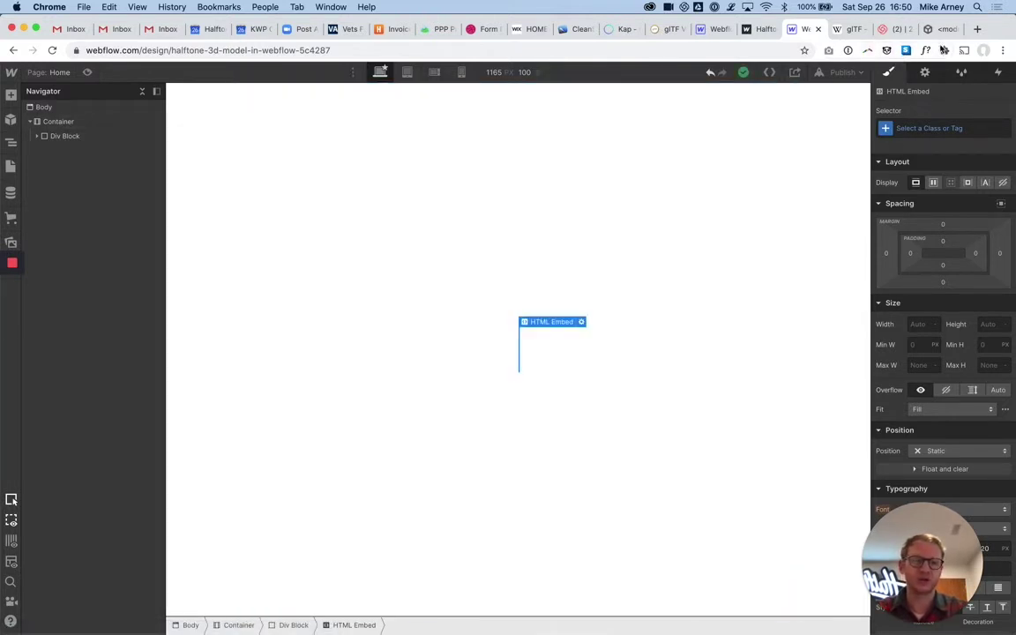
{"action": "left_click", "coordinate": [940, 29]}
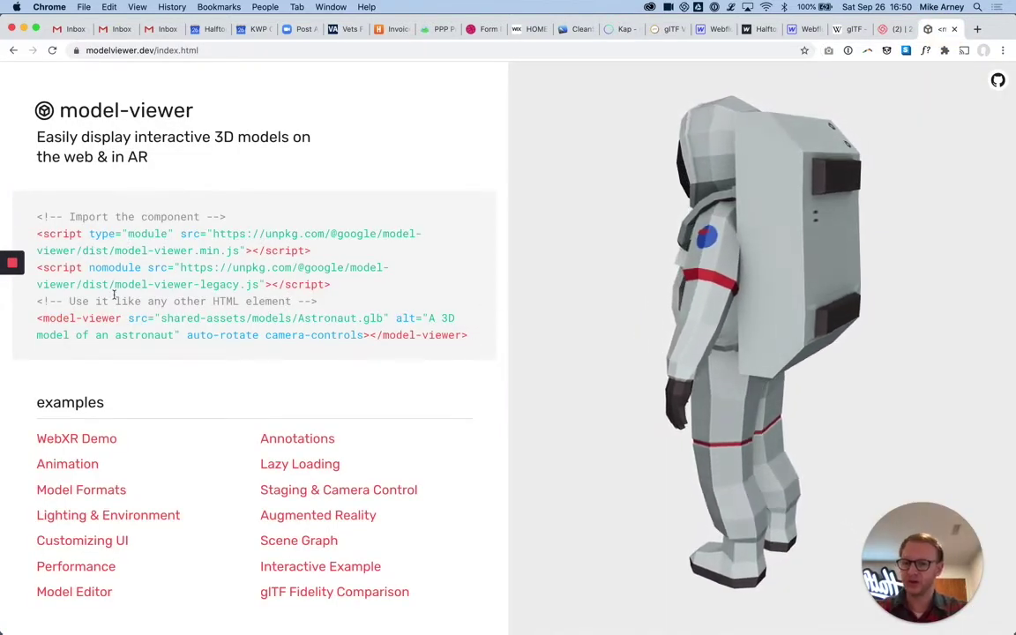
Copy the <model-viewer></model-viewer> sample-code line from modelviewer.dev.
{"action": "left_click_drag", "start_coordinate": [37, 317], "coordinate": [499, 336]}
{"action": "key", "text": "super+c"}
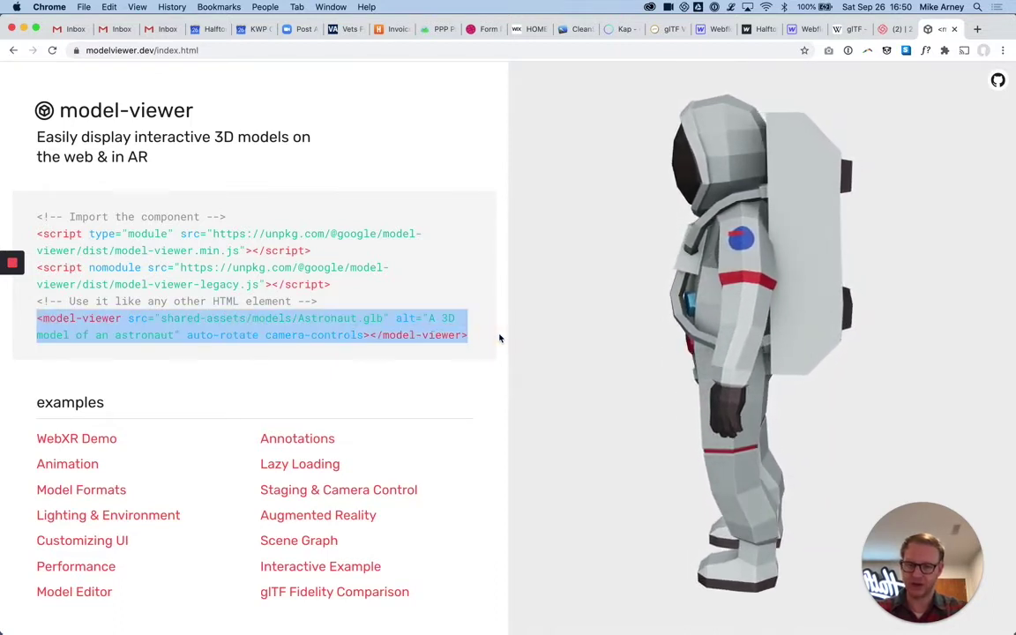
{"action": "left_click", "coordinate": [715, 29]}
{"action": "left_click", "coordinate": [805, 29]}
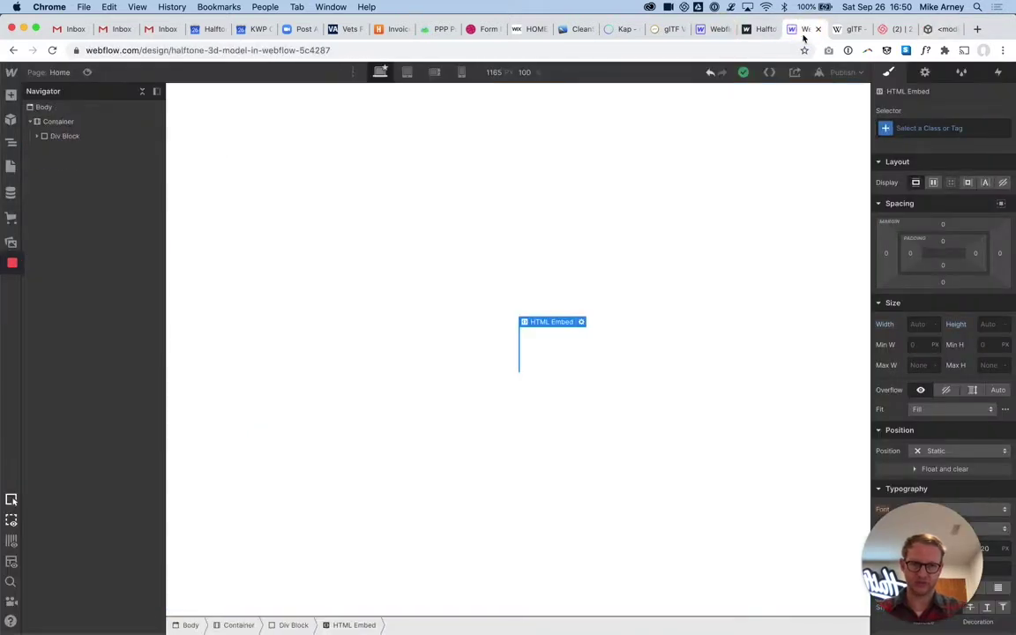
Paste the model-viewer line into the HTML Embed's custom code and save it.
{"action": "left_click", "coordinate": [582, 323]}
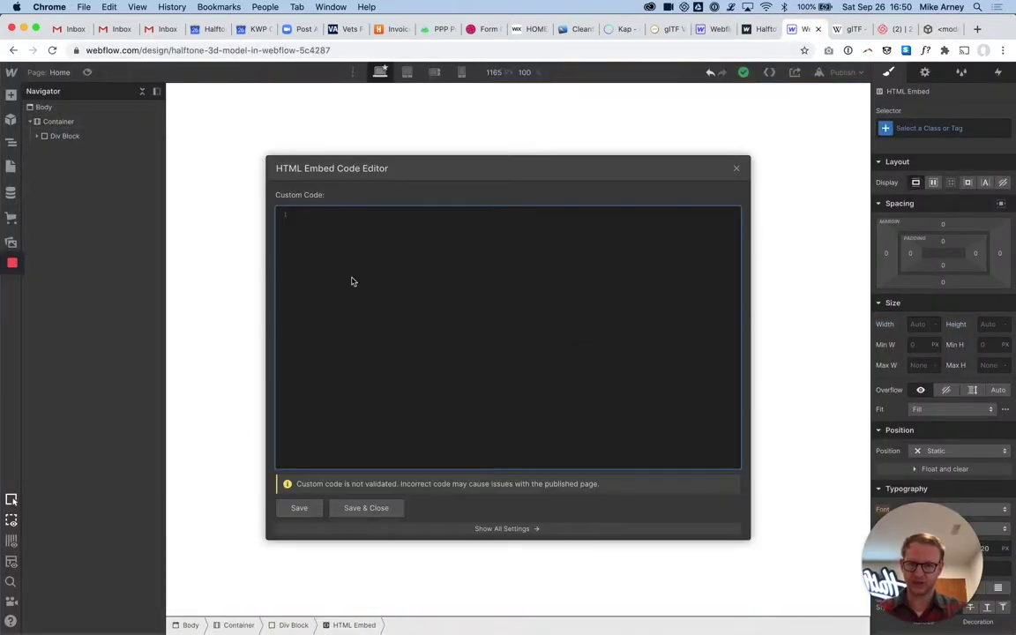
{"action": "key", "text": "super+v"}
{"action": "left_click", "coordinate": [375, 510]}
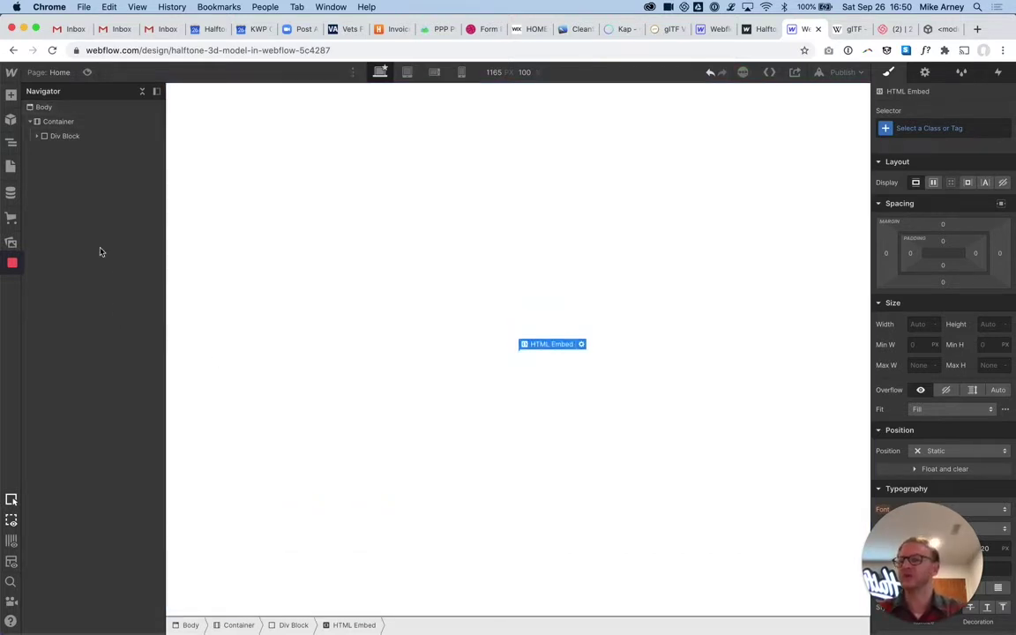
{"action": "left_click", "coordinate": [11, 167]}
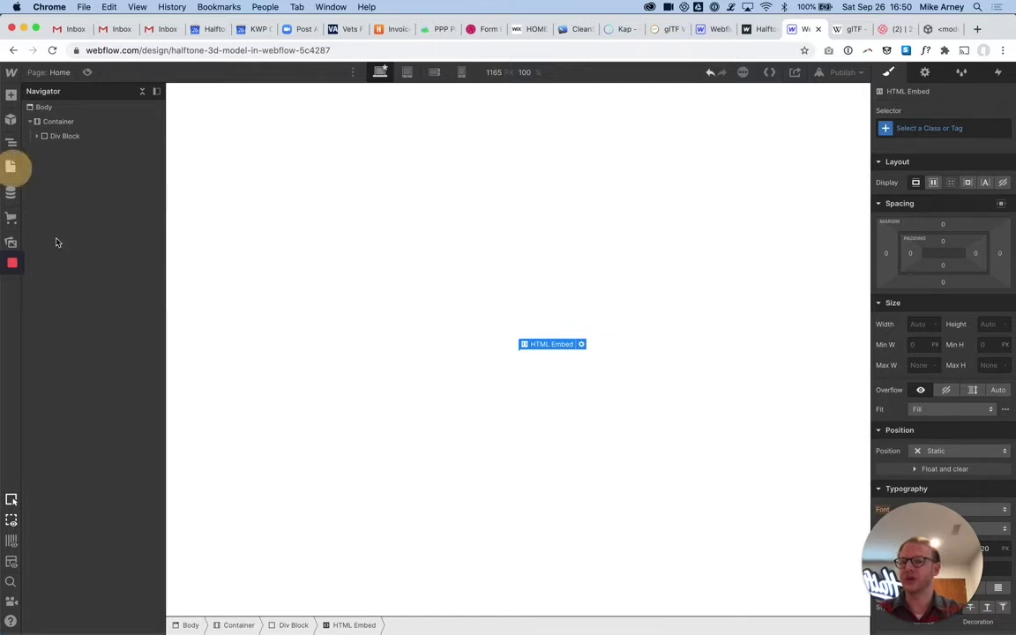
Open the Home page settings and click into the Before </body> tag custom code field.
{"action": "left_click", "coordinate": [10, 170]}
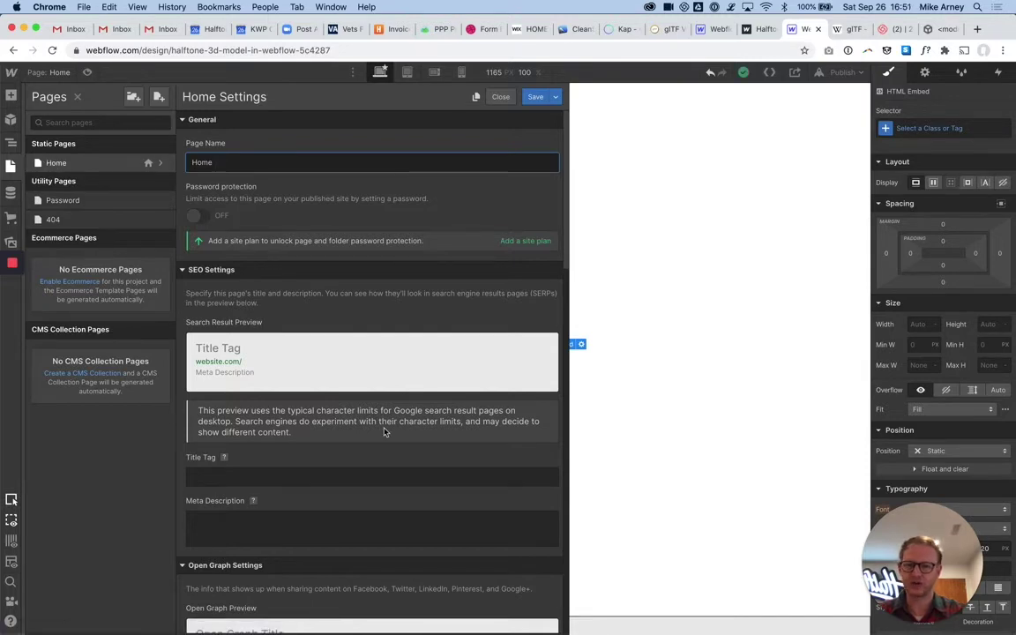
{"action": "scroll", "coordinate": [346, 385], "scroll_direction": "down", "scroll_amount": 15}
{"action": "left_click", "coordinate": [281, 401]}
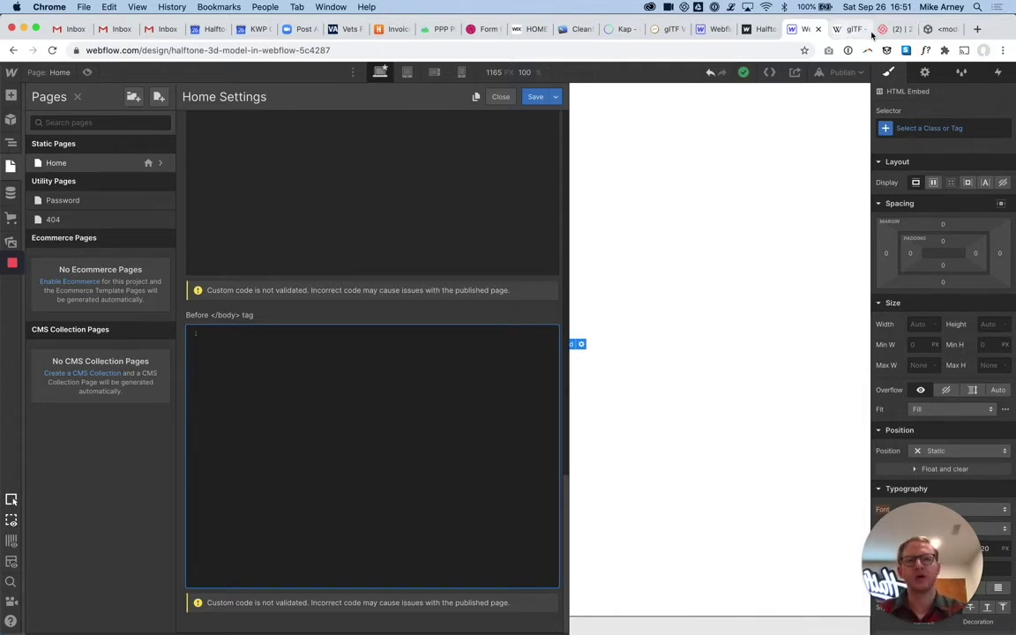
Select the two model-viewer script-tag lines on modelviewer.dev.
{"action": "left_click", "coordinate": [942, 29]}
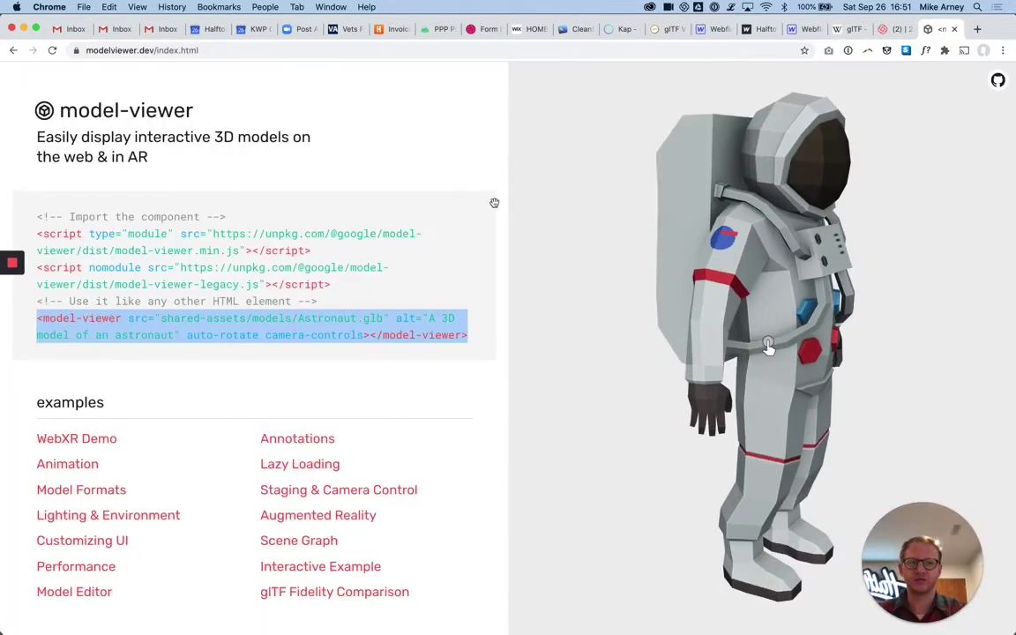
{"action": "left_click", "coordinate": [328, 294]}
{"action": "left_click_drag", "start_coordinate": [333, 284], "coordinate": [12, 238]}
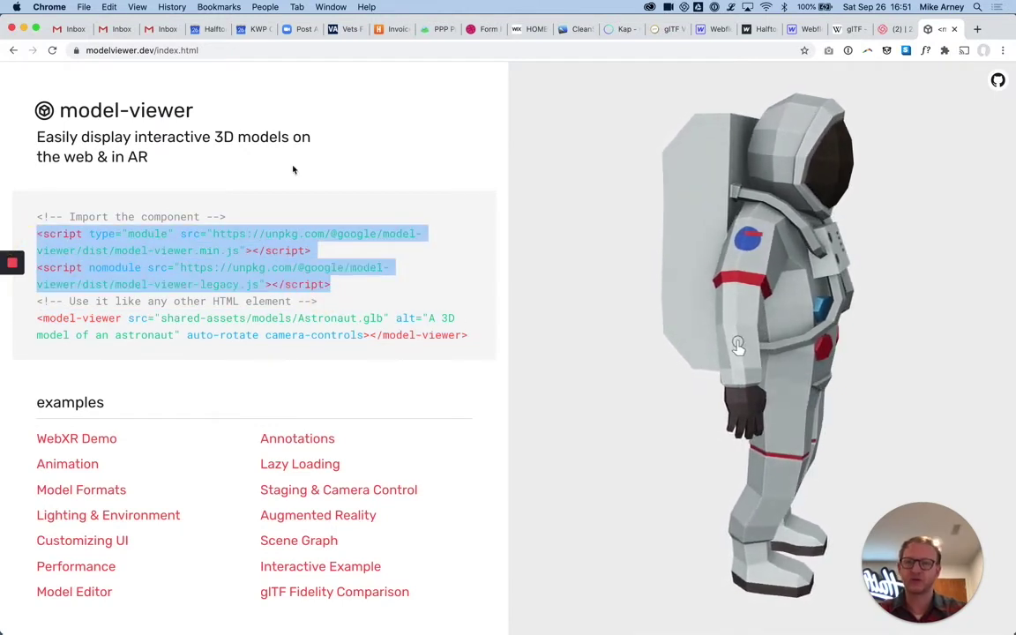
{"action": "left_click", "coordinate": [804, 30]}
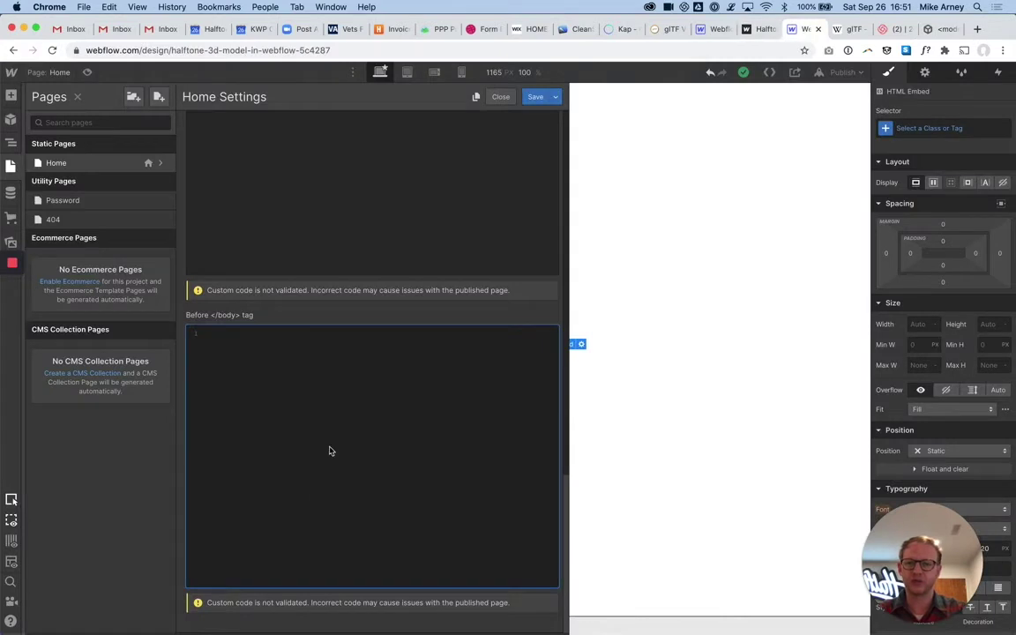
Paste both model-viewer script tags into Before </body> and save the Home page settings.
{"action": "key", "text": "super+v"}
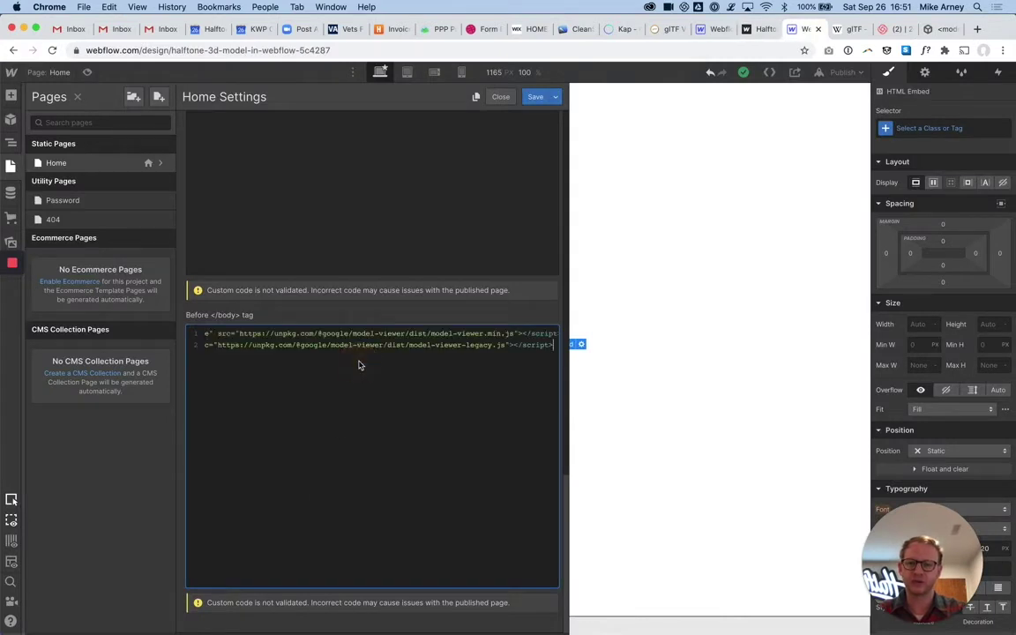
{"action": "left_click", "coordinate": [535, 97]}
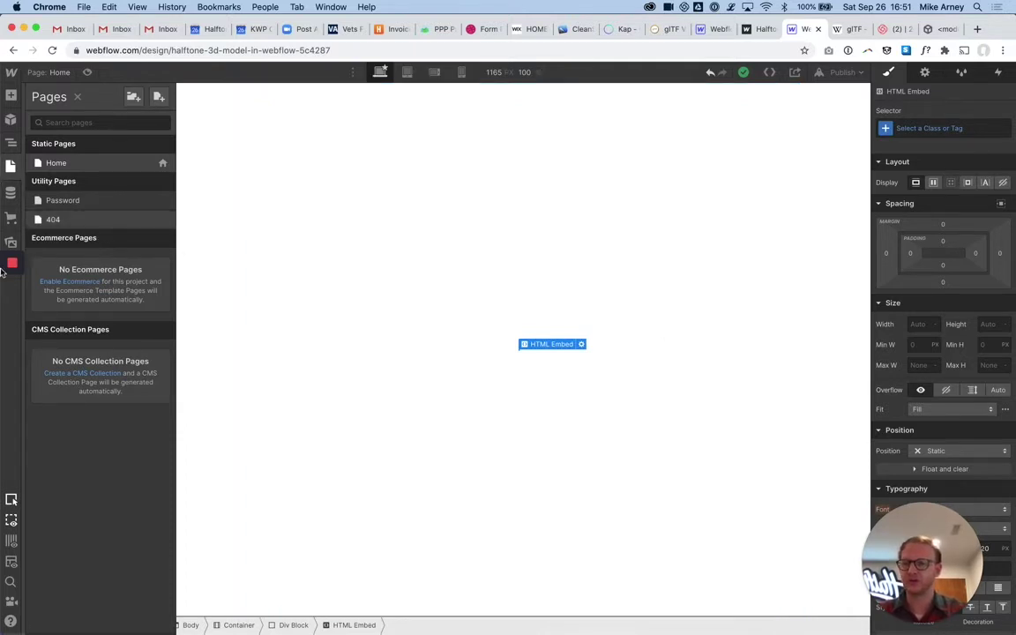
{"action": "left_click", "coordinate": [13, 243]}
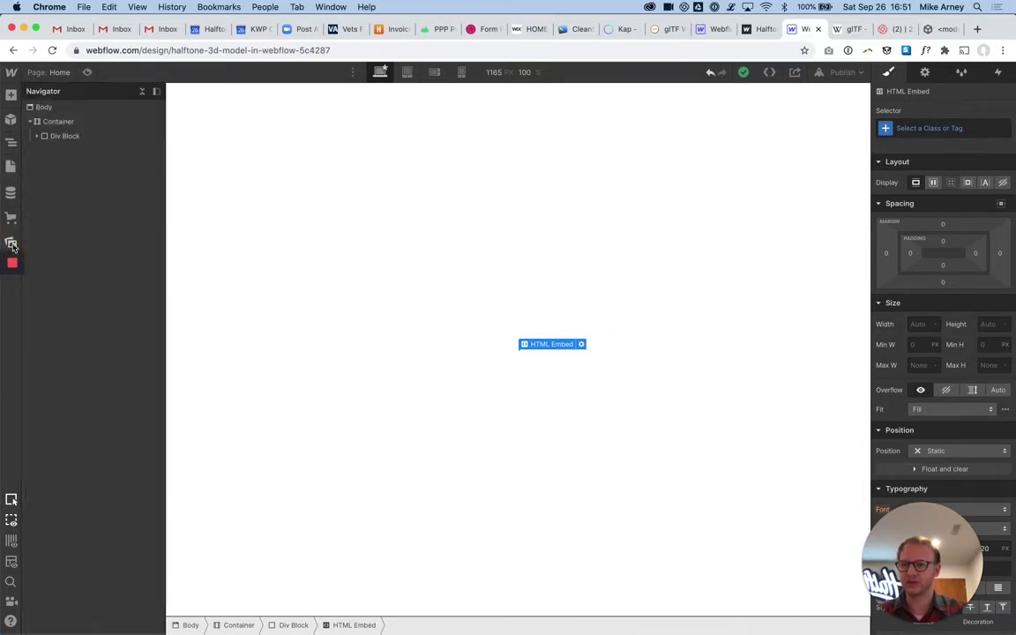
Copy the logov03c.glb.txt asset's link from its details in the Assets panel.
{"action": "left_click", "coordinate": [13, 243]}
{"action": "left_click", "coordinate": [67, 172]}
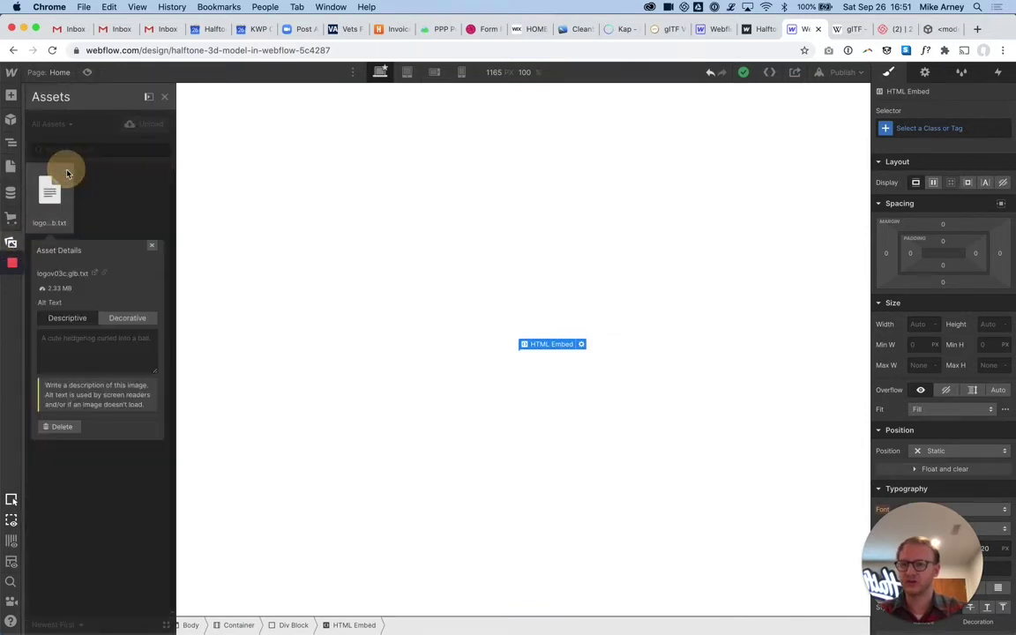
{"action": "left_click", "coordinate": [104, 275]}
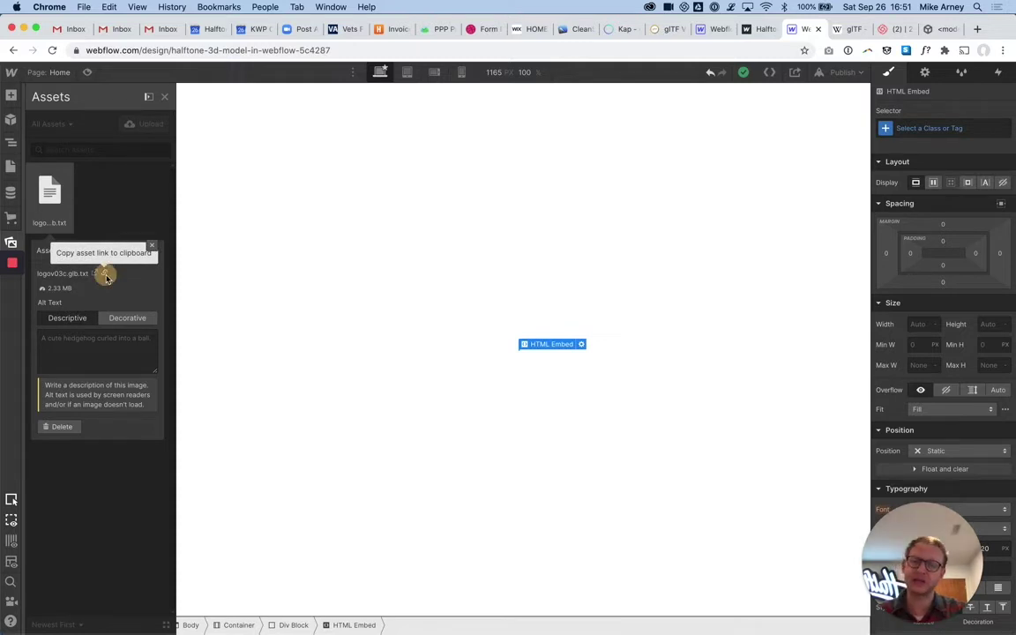
Replace the embed's sample astronaut src path with the copied logov03c.glb.txt asset URL, then save.
{"action": "left_click", "coordinate": [583, 345]}
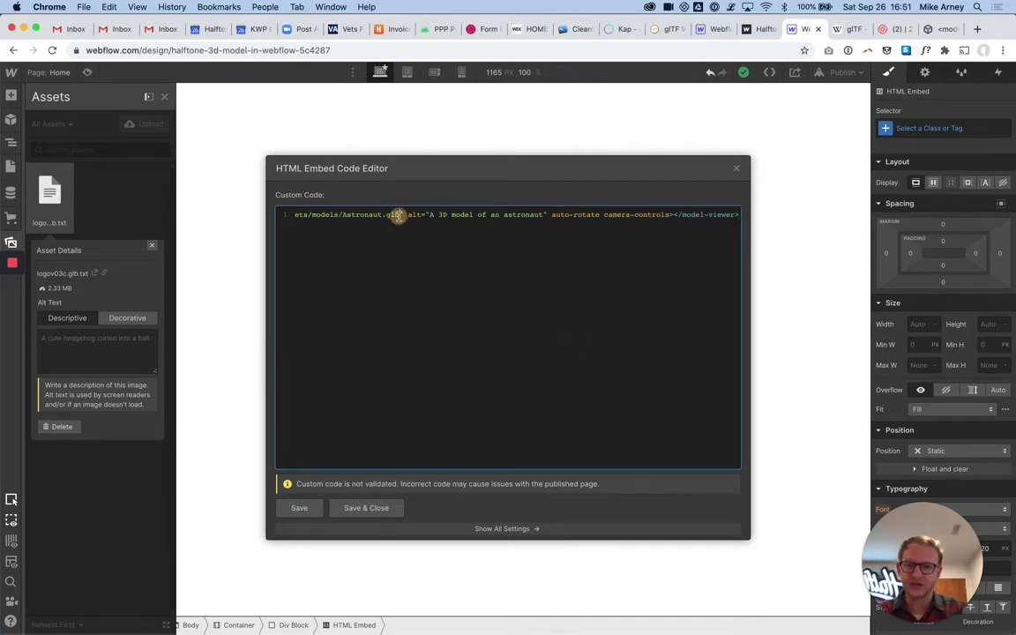
{"action": "mouse_move", "coordinate": [401, 216]}
{"action": "left_mouse_down"}
{"action": "mouse_move", "coordinate": [278, 212]}
{"action": "mouse_move", "coordinate": [410, 215]}
{"action": "mouse_move", "coordinate": [383, 216]}
{"action": "left_mouse_up"}
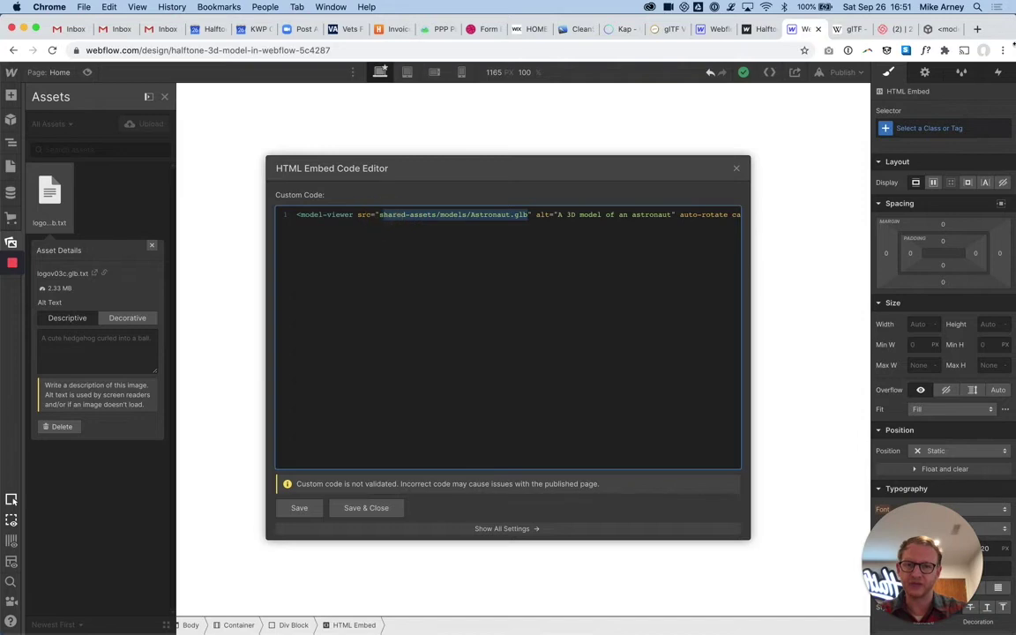
{"action": "left_click", "coordinate": [946, 30]}
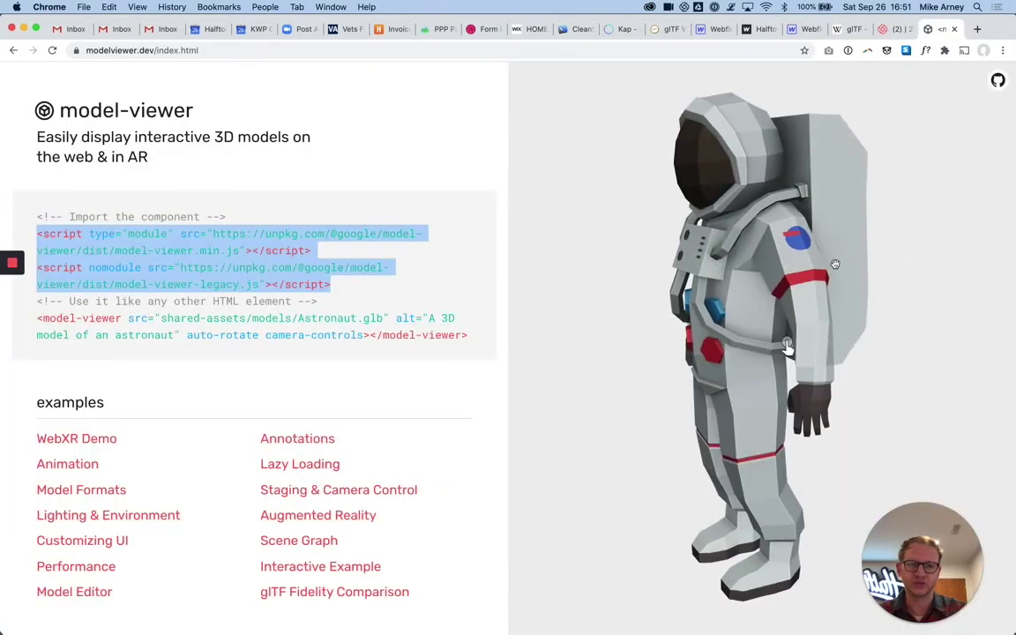
{"action": "left_click", "coordinate": [804, 31]}
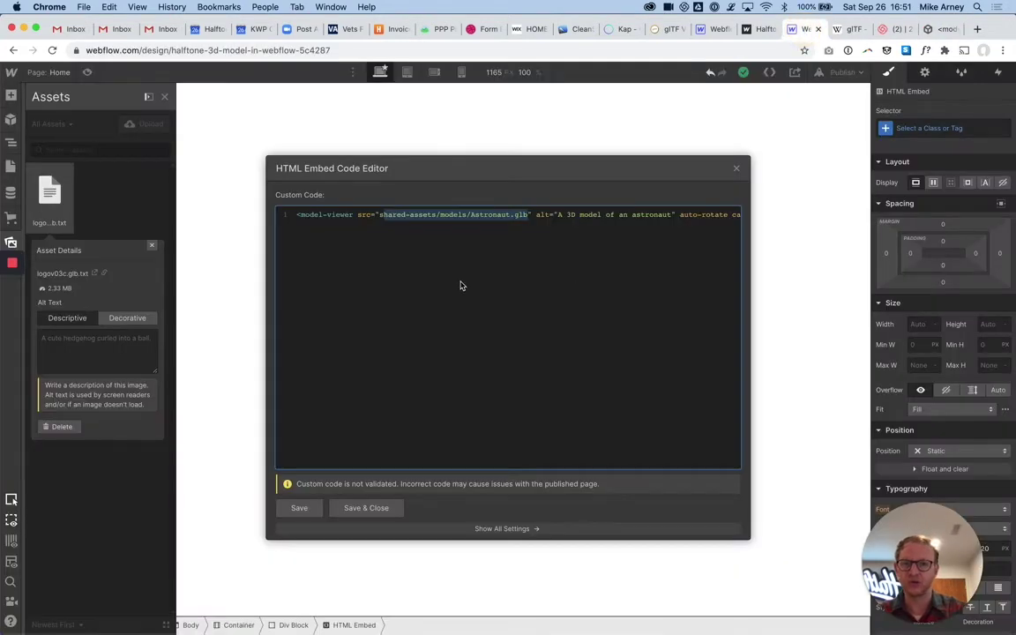
{"action": "key", "text": "BackSpace"}
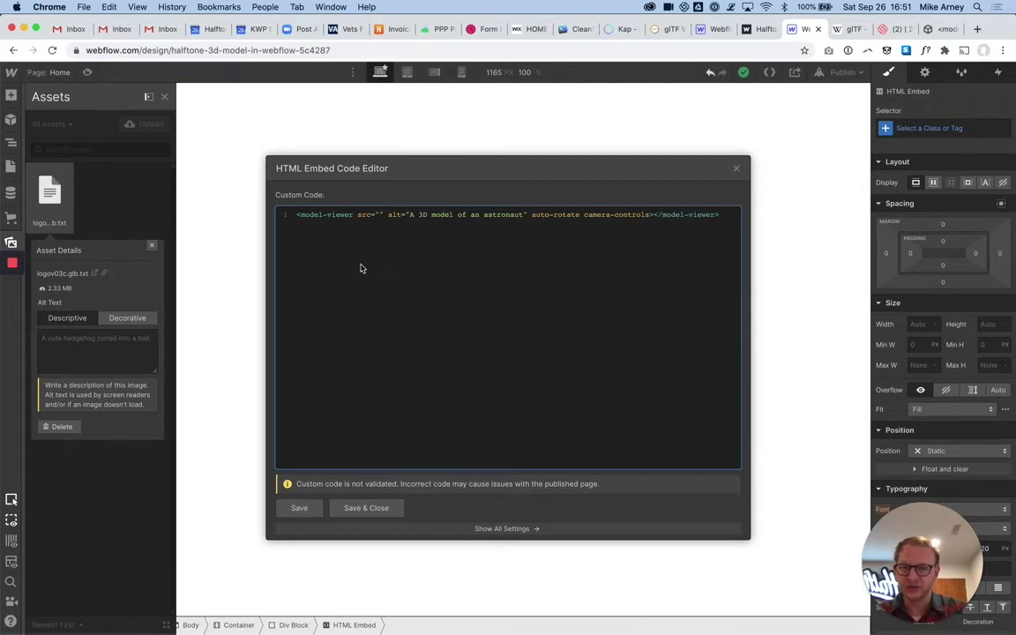
{"action": "left_click", "coordinate": [362, 215]}
{"action": "left_click", "coordinate": [375, 216]}
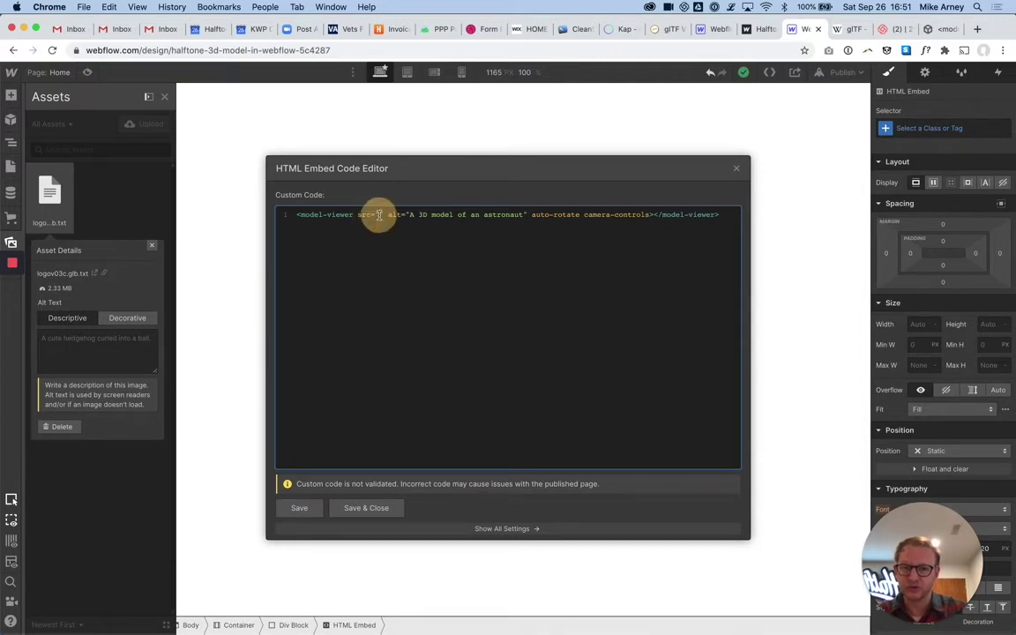
{"action": "key", "text": "super+v"}
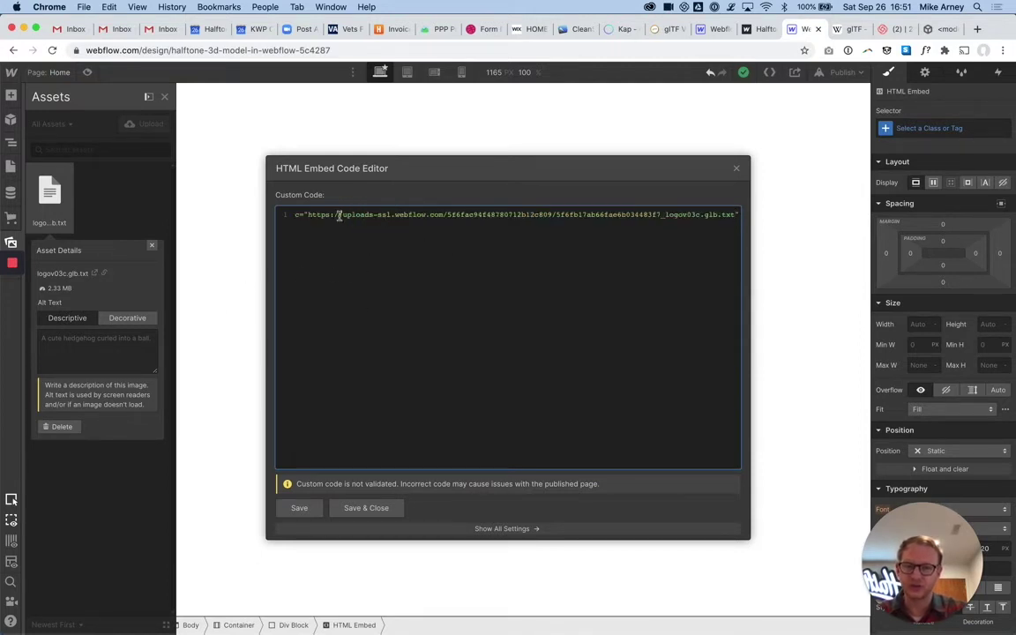
{"action": "left_click_drag", "start_coordinate": [377, 217], "coordinate": [427, 217]}
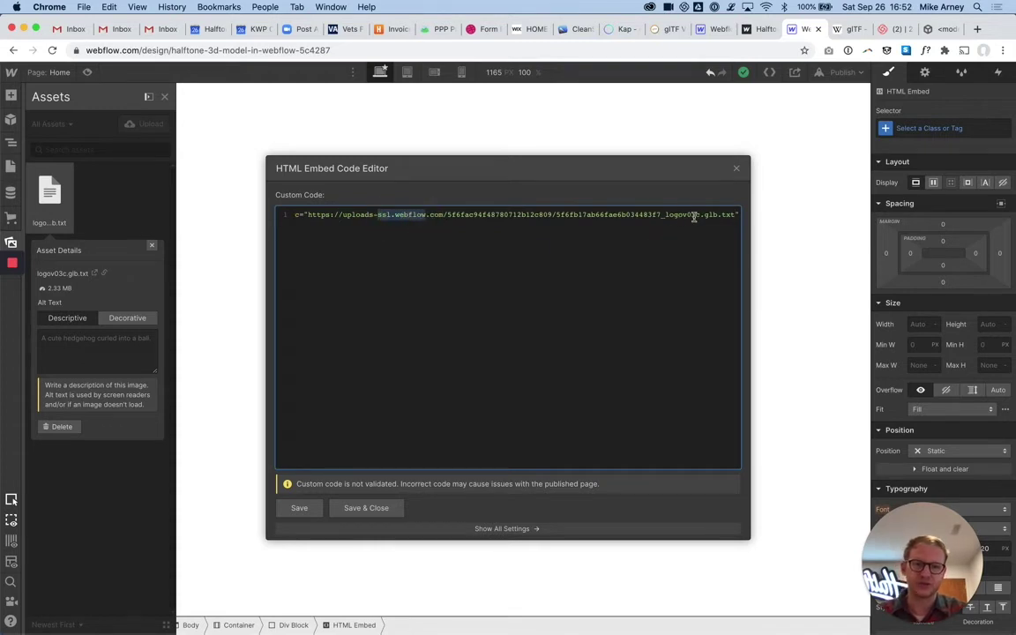
{"action": "left_click", "coordinate": [364, 509]}
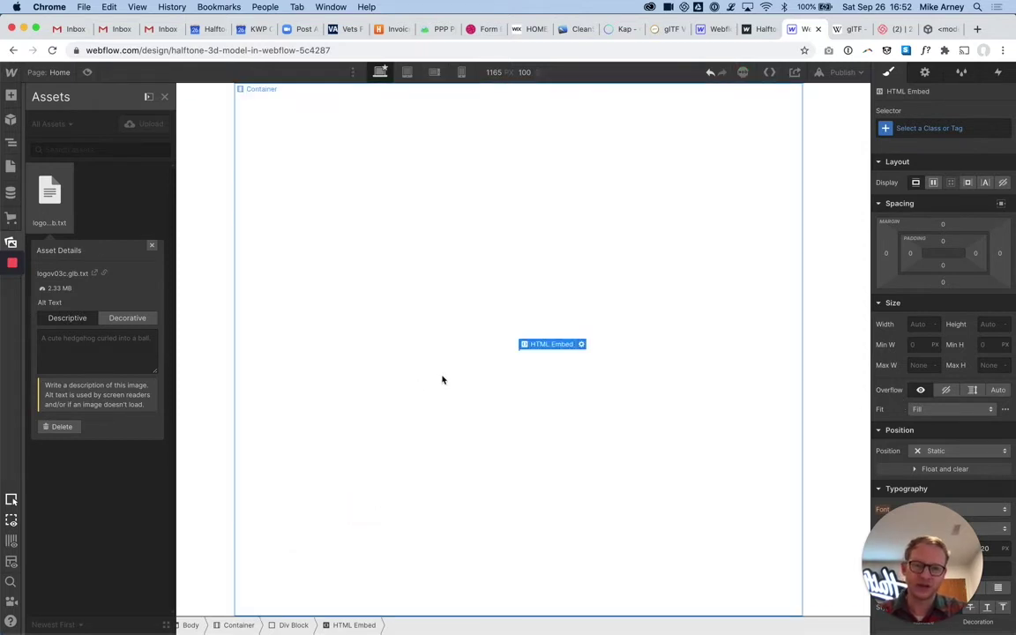
Publish to the selected webflow.io domain and view the live site with the 3D logo.
{"action": "left_click", "coordinate": [843, 72]}
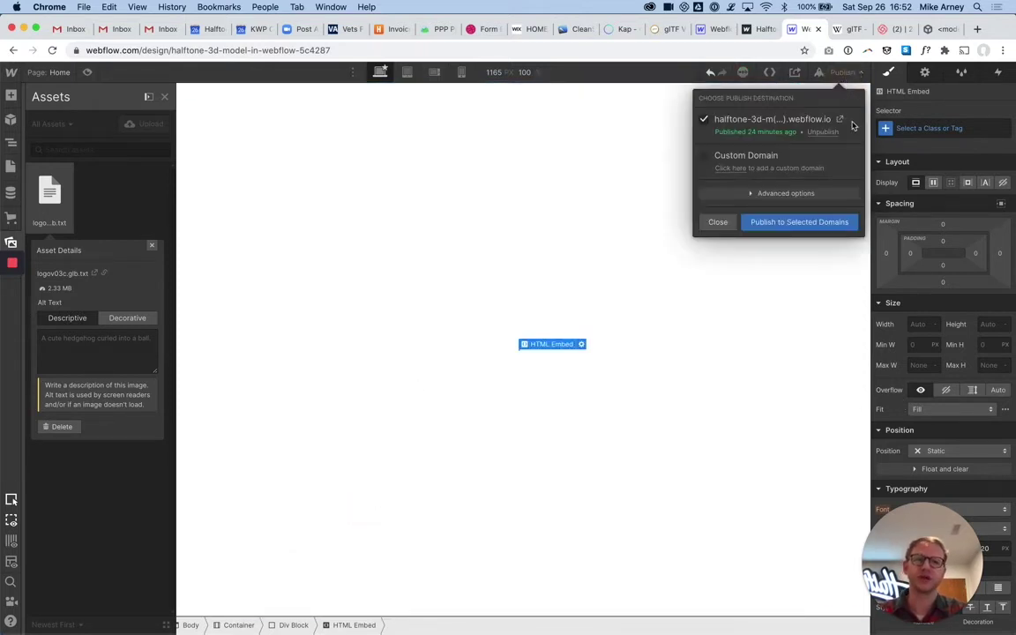
{"action": "left_click", "coordinate": [813, 231]}
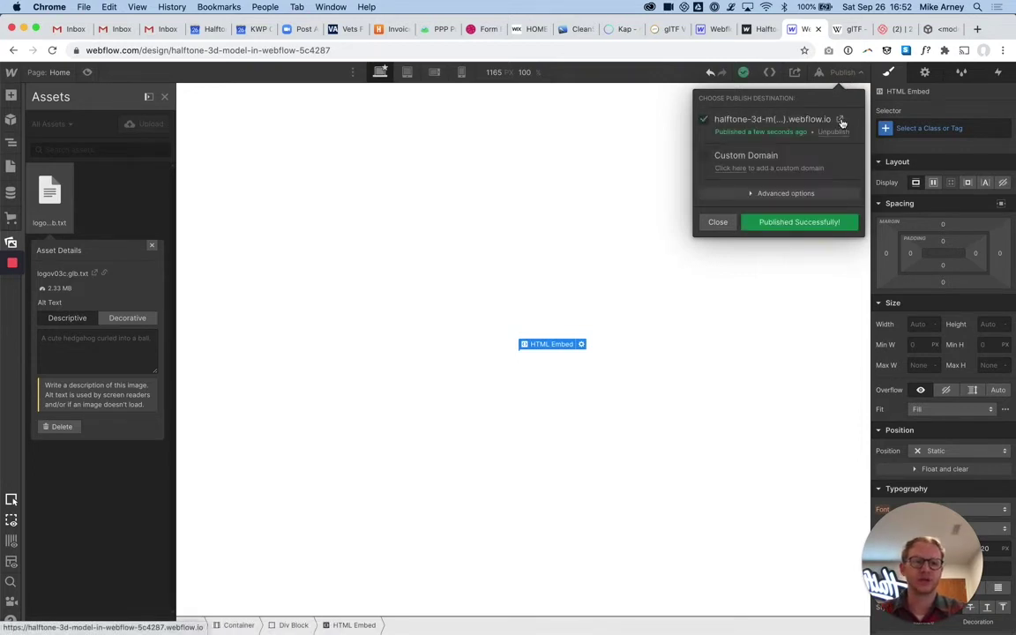
{"action": "left_click", "coordinate": [842, 123]}
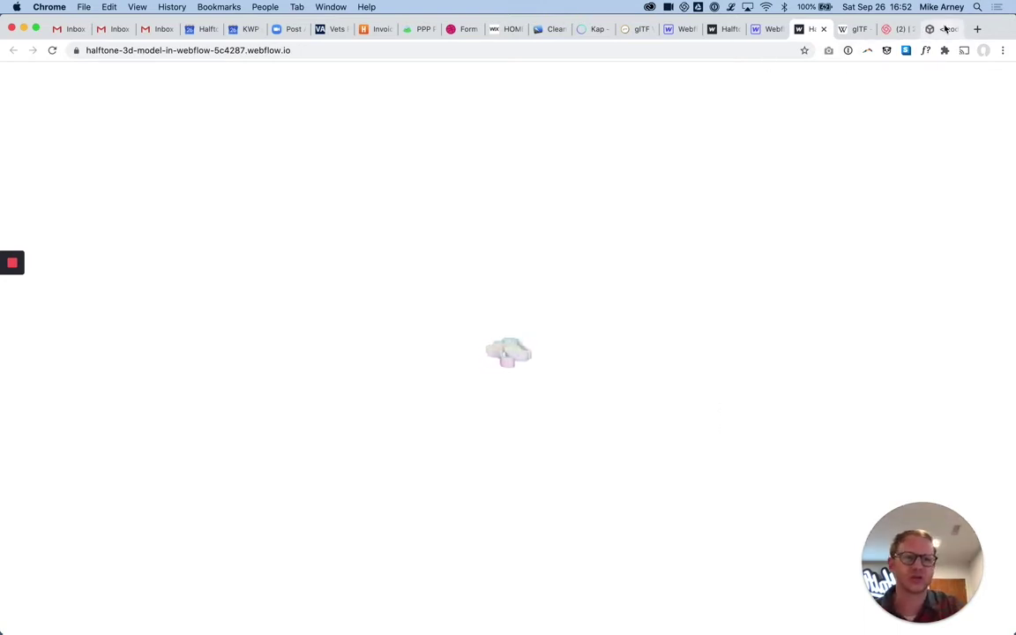
Once the live model has loaded, go back to the modelviewer.dev documentation tab.
{"action": "left_click", "coordinate": [940, 29]}
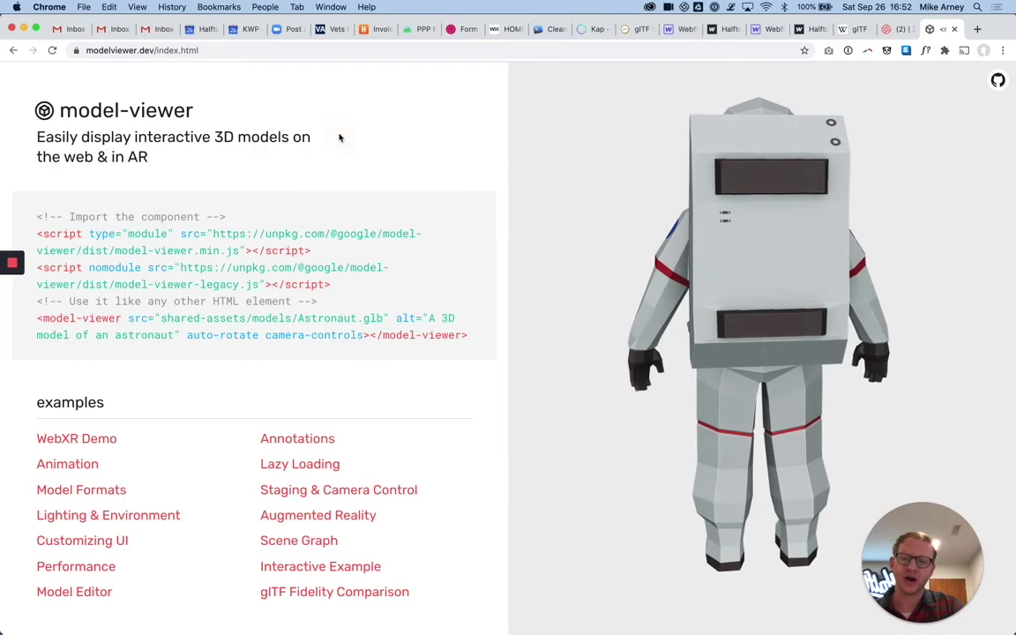
Scroll the modelviewer.dev page to the model-viewer attributes table.
{"action": "scroll", "coordinate": [339, 136], "scroll_direction": "down", "scroll_amount": 6}
{"action": "scroll", "coordinate": [86, 277], "scroll_direction": "down", "scroll_amount": 6}
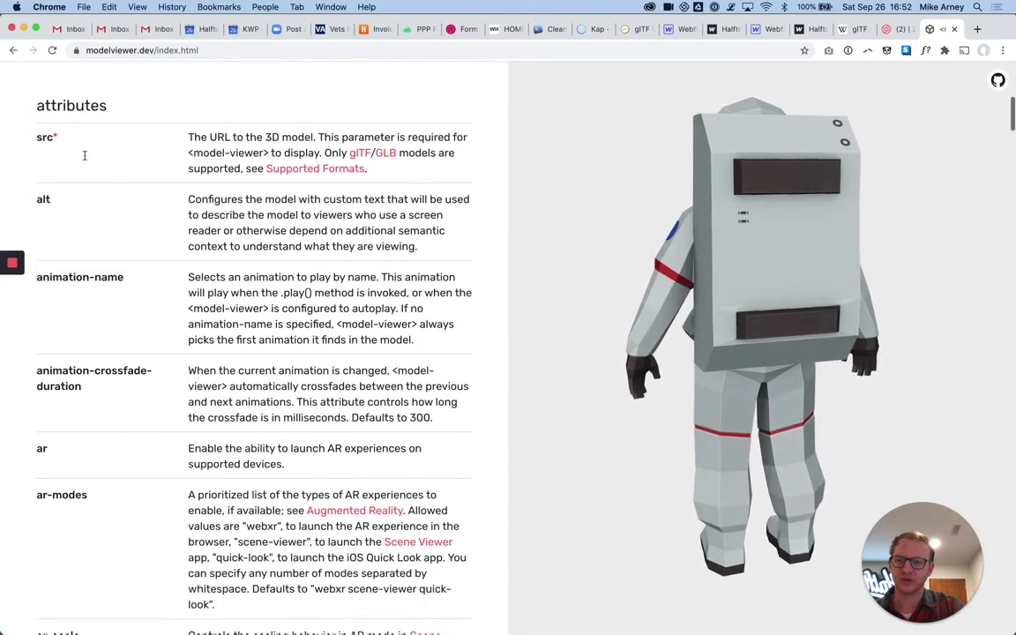
{"action": "scroll", "coordinate": [115, 499], "scroll_direction": "down", "scroll_amount": 1}
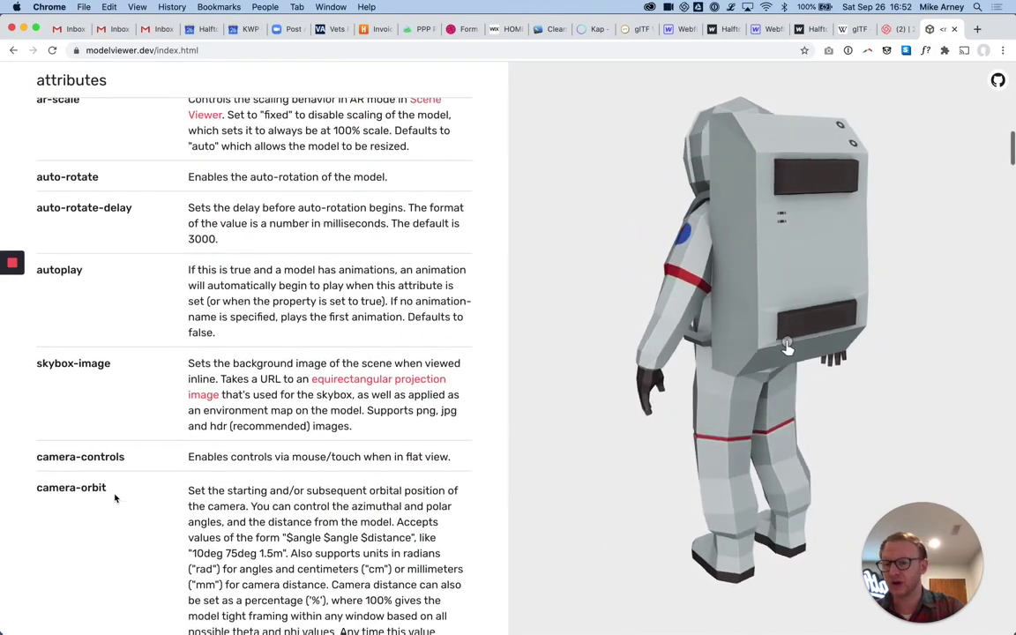
{"action": "scroll", "coordinate": [119, 508], "scroll_direction": "down", "scroll_amount": 1}
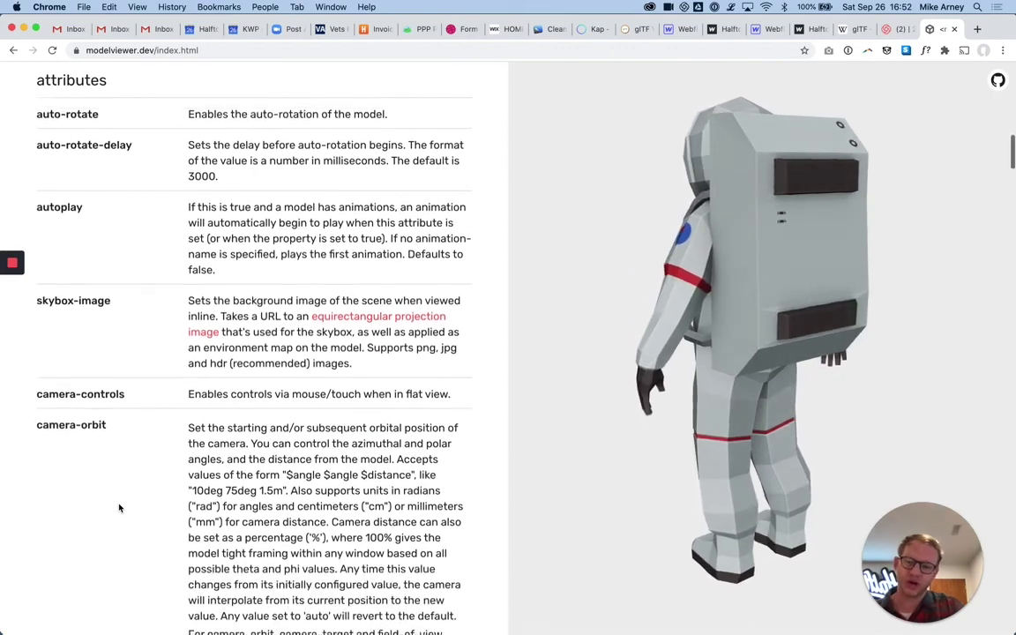
{"action": "scroll", "coordinate": [50, 302], "scroll_direction": "up", "scroll_amount": 12}
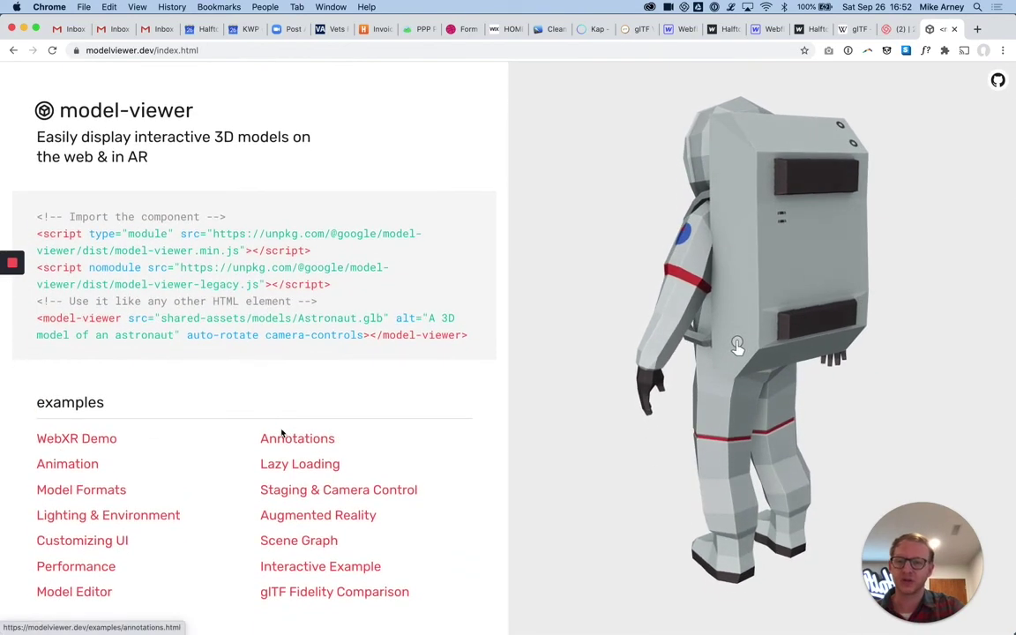
Open the Lighting & Environment example, rotate the helmet to a tilted side view, and scroll on.
{"action": "left_click", "coordinate": [157, 519]}
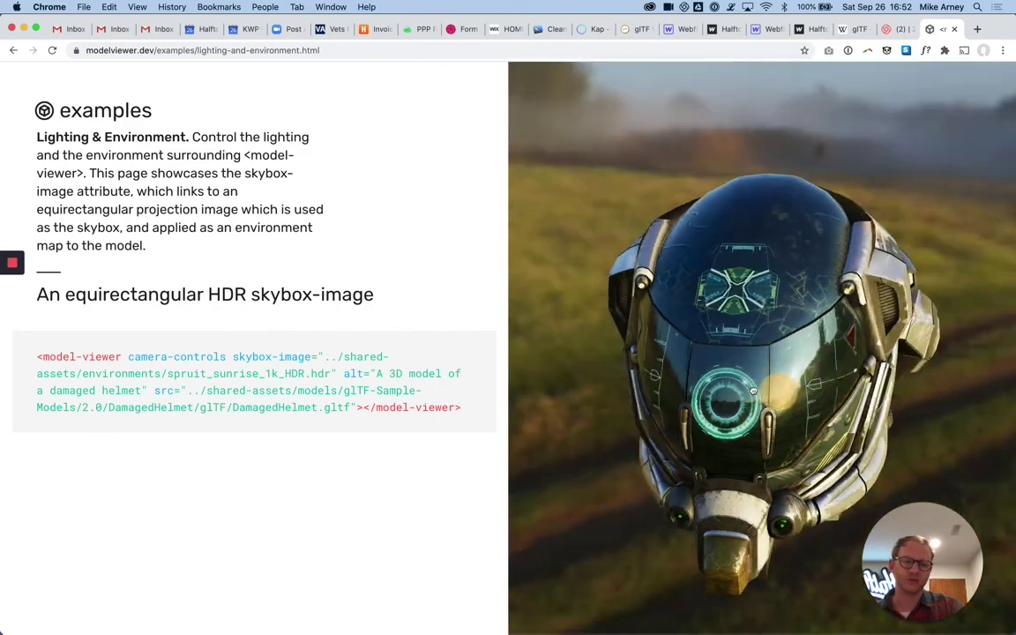
{"action": "left_click_drag", "start_coordinate": [732, 404], "coordinate": [782, 404]}
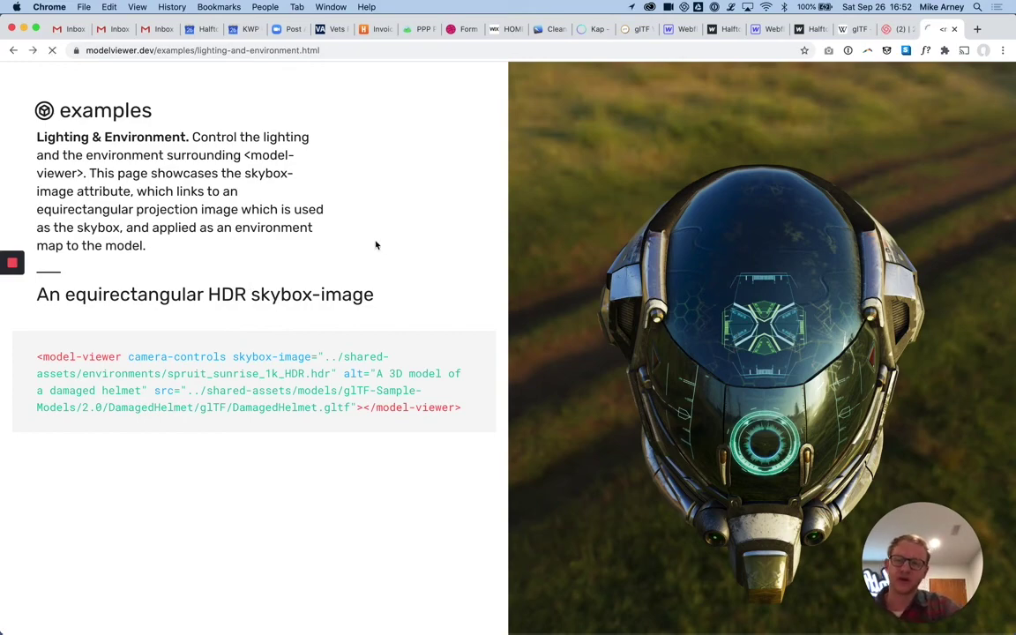
{"action": "scroll", "coordinate": [375, 246], "scroll_direction": "down", "scroll_amount": 15}
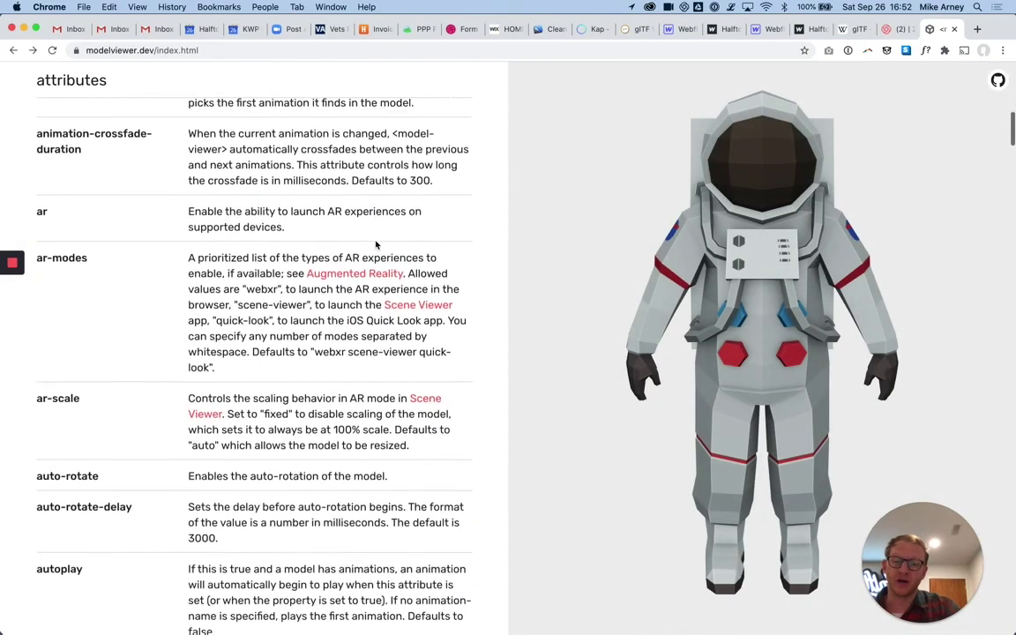
{"action": "scroll", "coordinate": [375, 245], "scroll_direction": "down", "scroll_amount": 3}
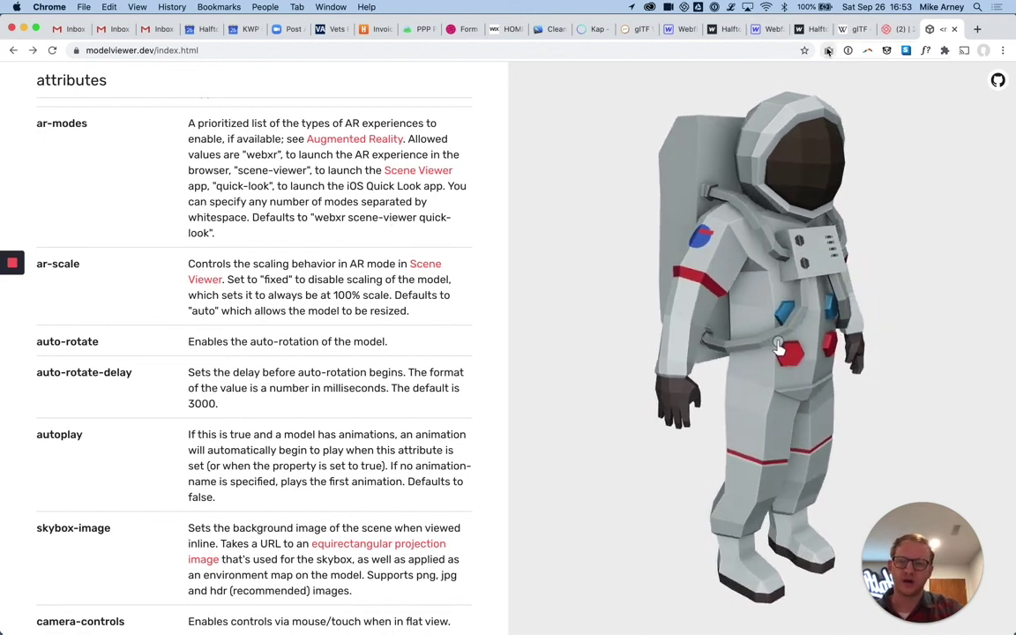
{"action": "mouse_move", "coordinate": [2, 315]}
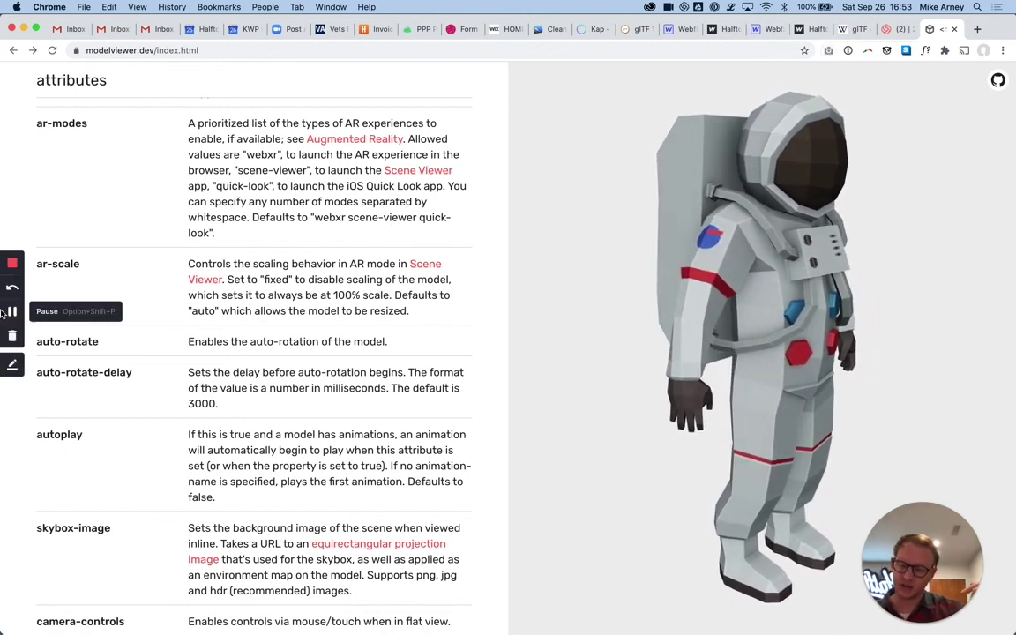